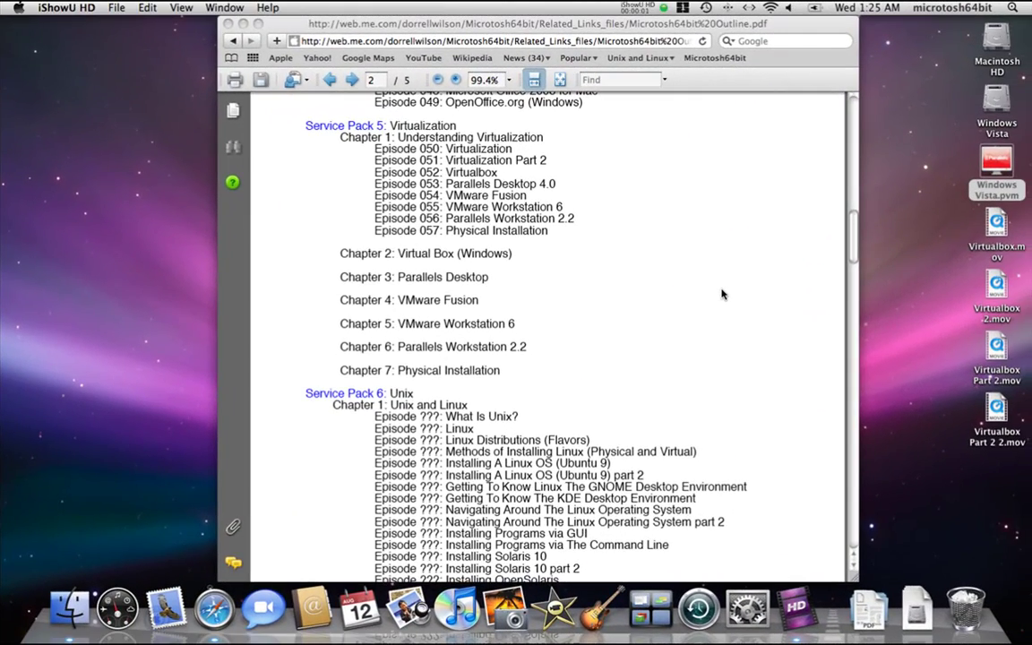
Highlight the Episode 053 title, Parallels Desktop 4.0, in the outline's virtualization section
{"action": "left_click", "coordinate": [446, 184]}
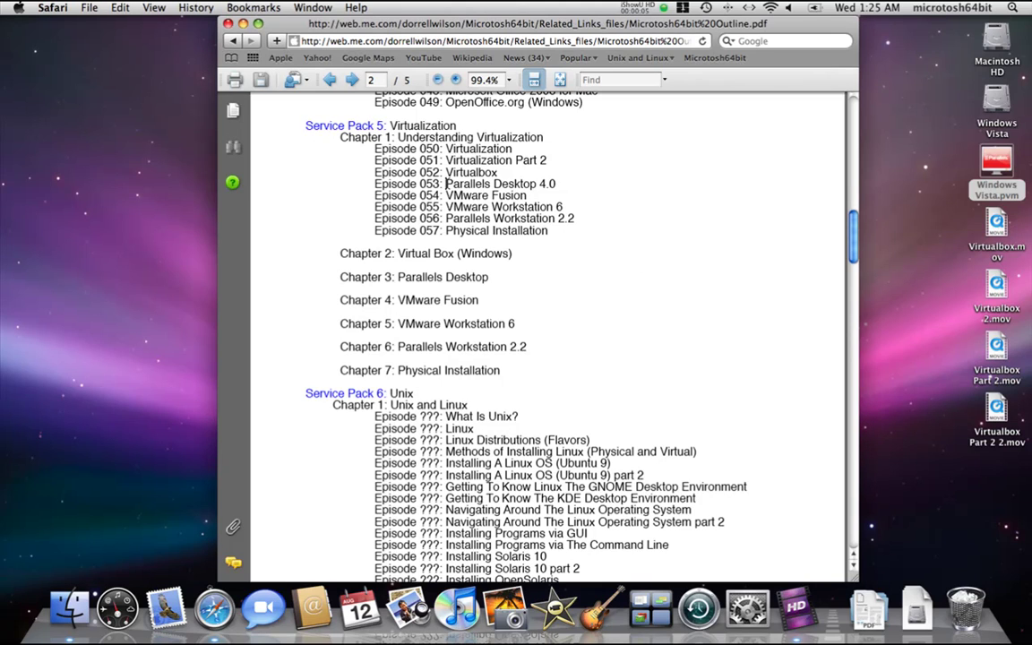
{"action": "left_click_drag", "start_coordinate": [446, 184], "coordinate": [548, 184]}
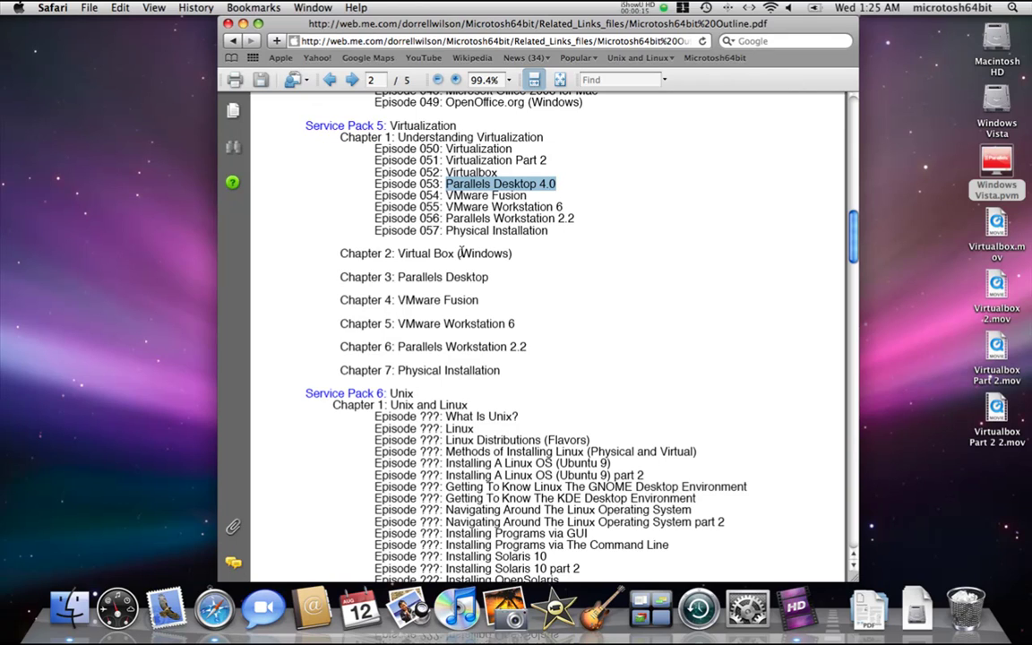
Search Google for "parallels desktop" in a new browser tab
{"action": "left_click", "coordinate": [90, 7]}
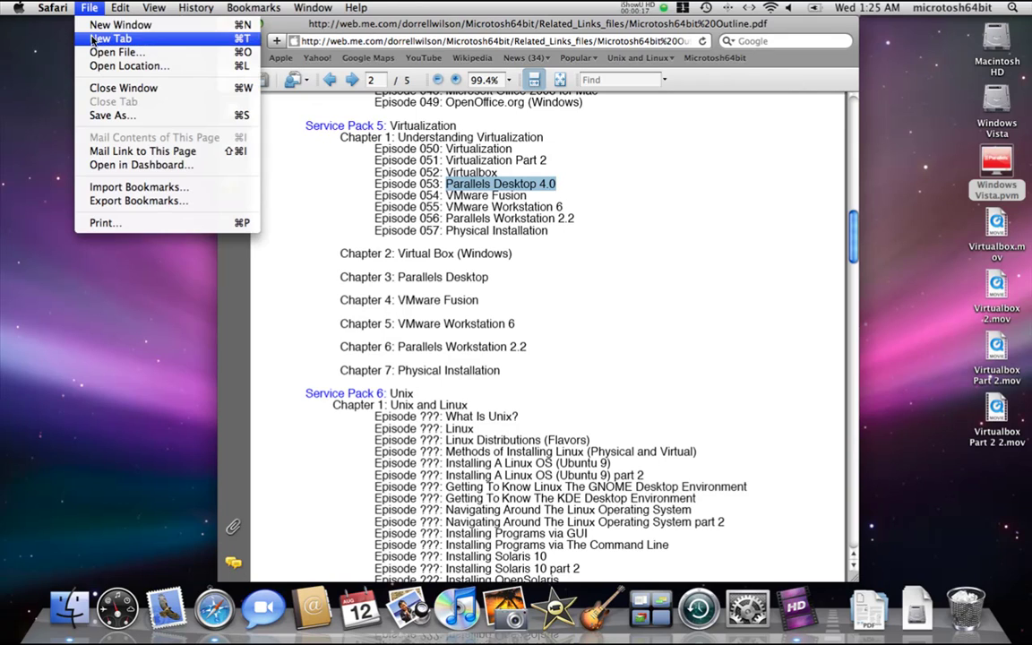
{"action": "left_click", "coordinate": [110, 40]}
{"action": "left_click", "coordinate": [751, 43]}
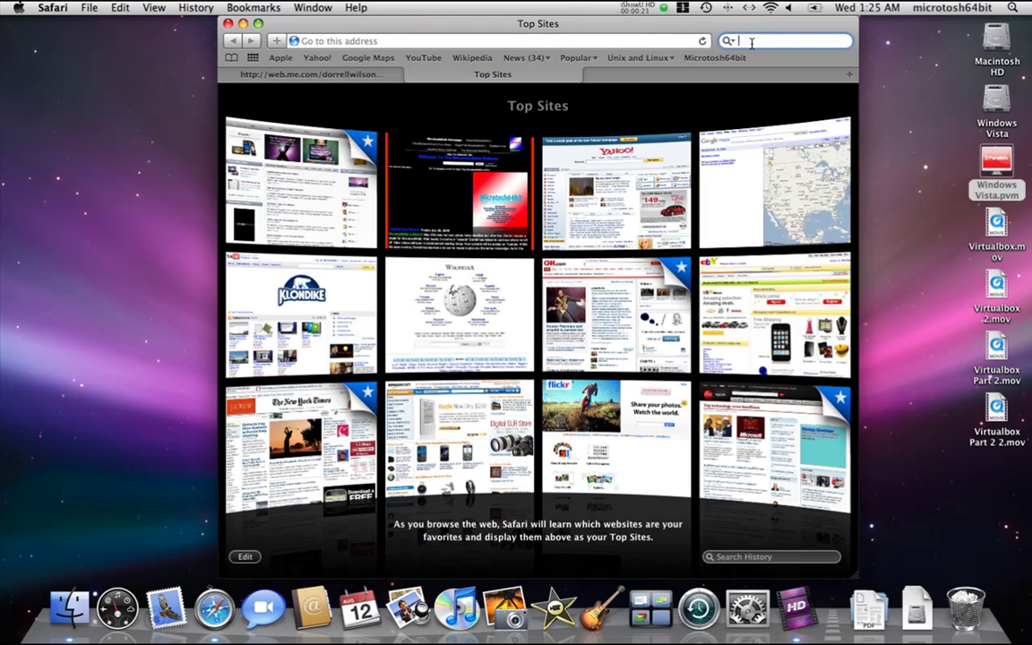
{"action": "type", "text": "par"}
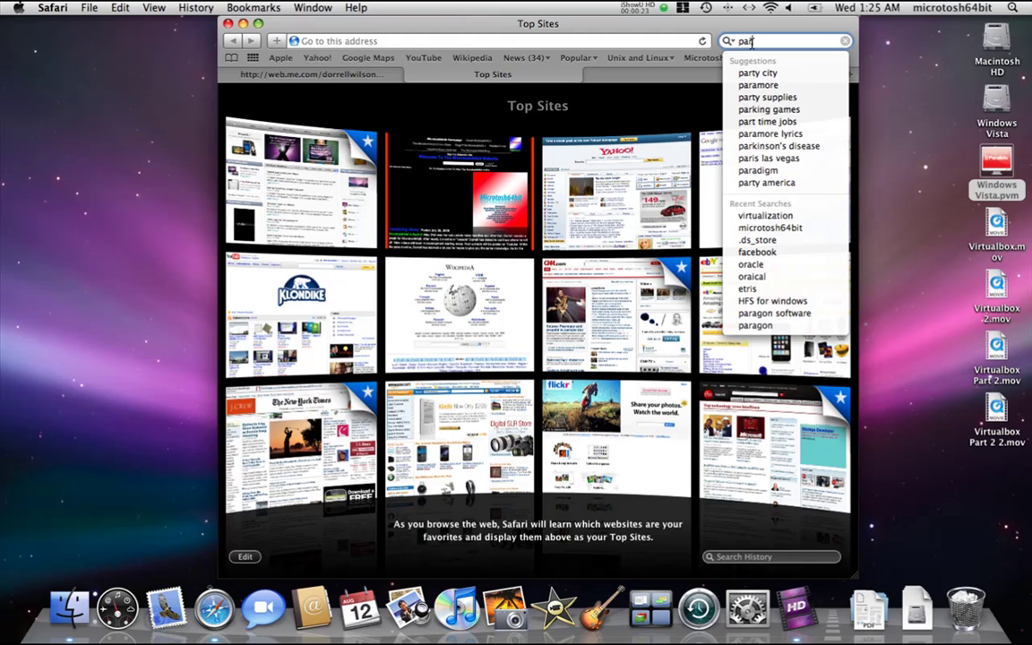
{"action": "type", "text": "a"}
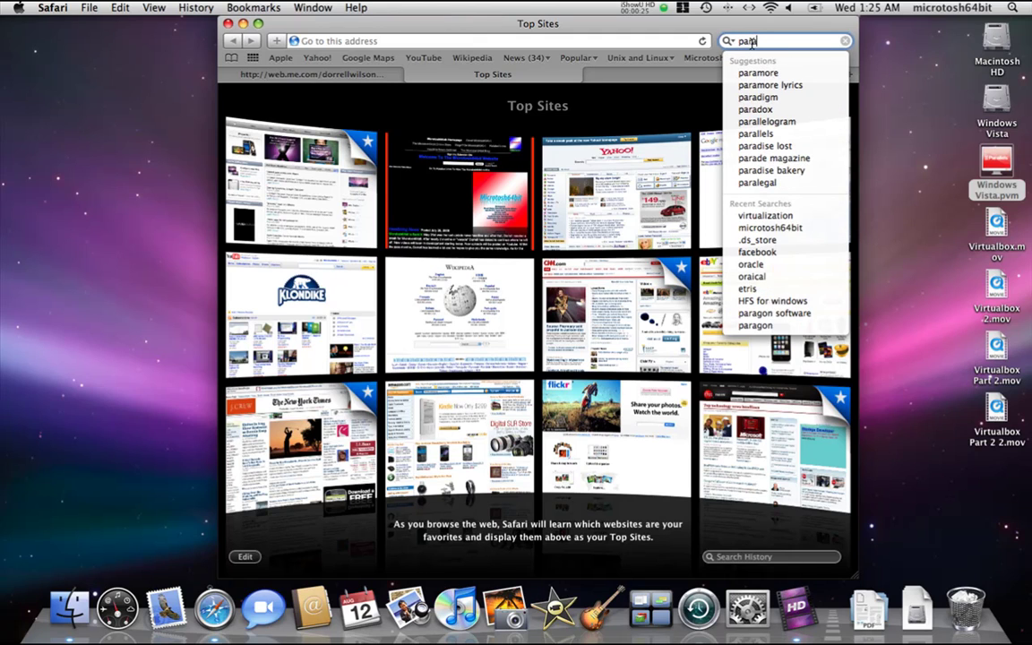
{"action": "type", "text": "ll"}
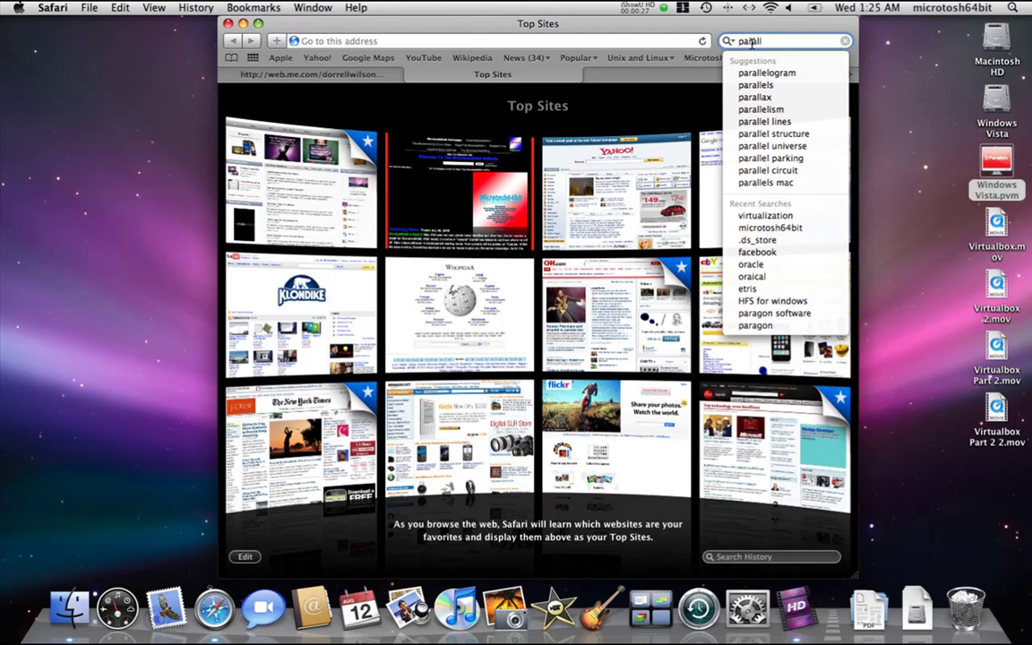
{"action": "key", "text": "Down"}
{"action": "key", "text": "Down"}
{"action": "type", "text": "desktop"}
{"action": "key", "text": "Return"}
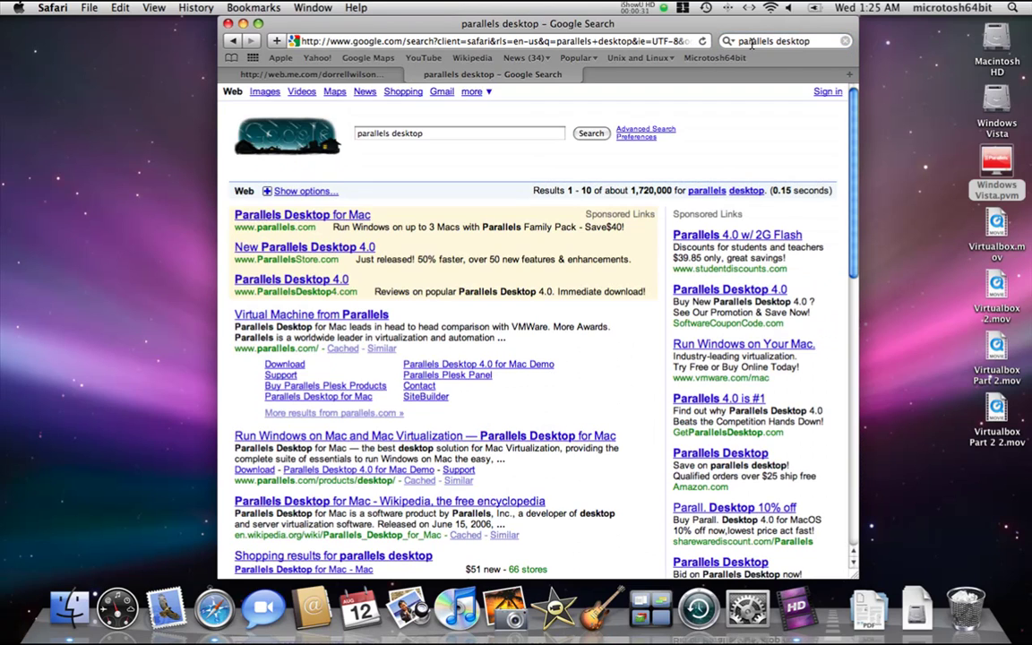
Open the Parallels company website from the results and widen and shift the browser window to fit the page's full width
{"action": "left_click", "coordinate": [302, 318]}
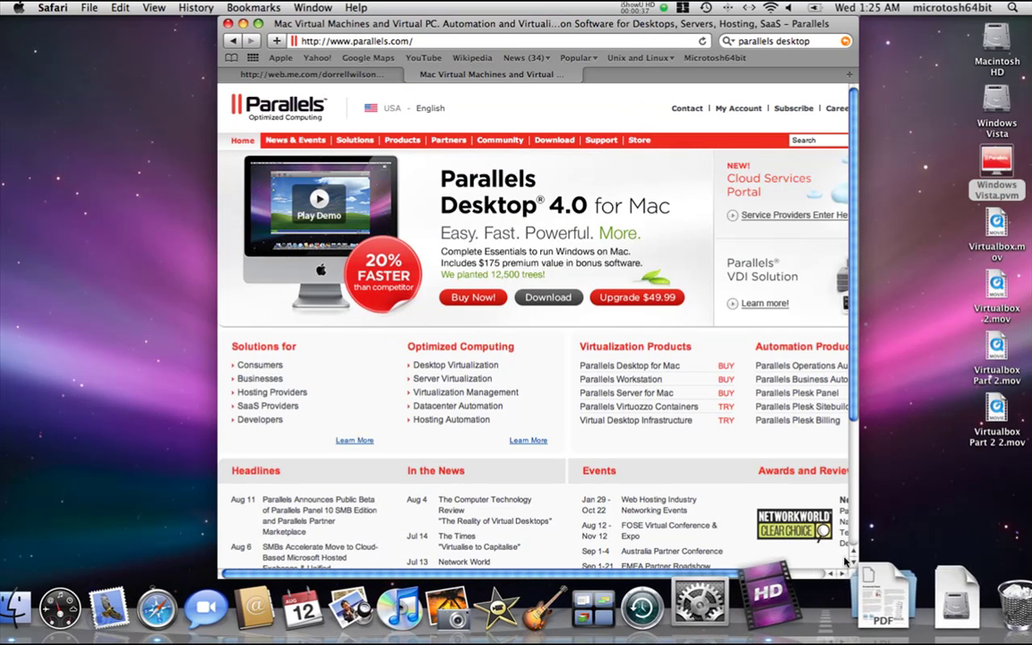
{"action": "left_click_drag", "start_coordinate": [852, 572], "coordinate": [934, 592]}
{"action": "left_click_drag", "start_coordinate": [392, 26], "coordinate": [373, 27]}
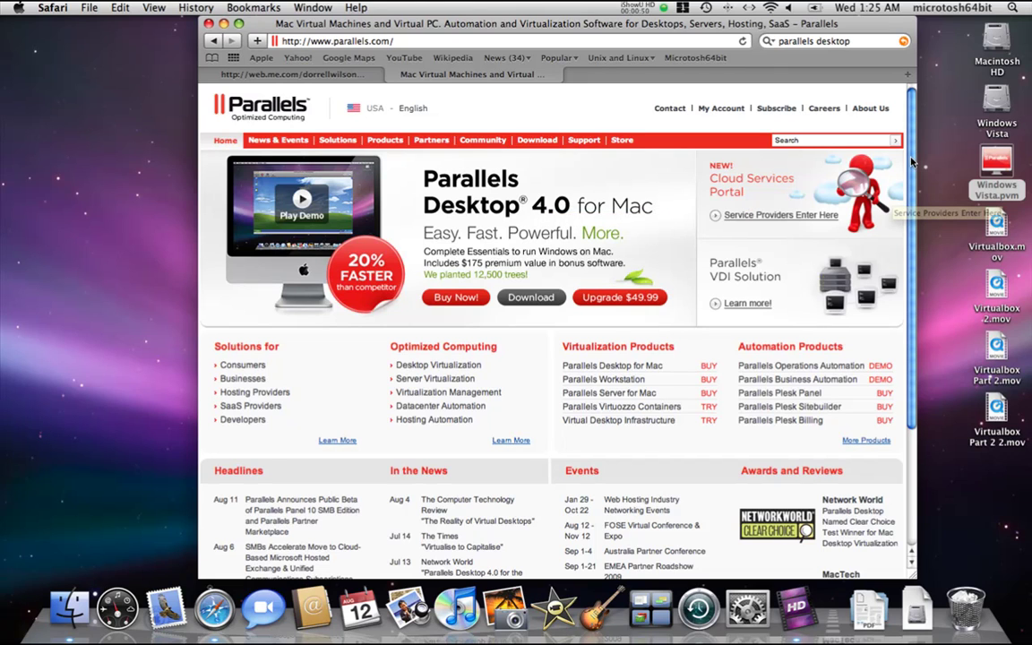
{"action": "mouse_move", "coordinate": [912, 162]}
{"action": "left_mouse_down"}
{"action": "mouse_move", "coordinate": [920, 260]}
{"action": "mouse_move", "coordinate": [915, 159]}
{"action": "left_mouse_up"}
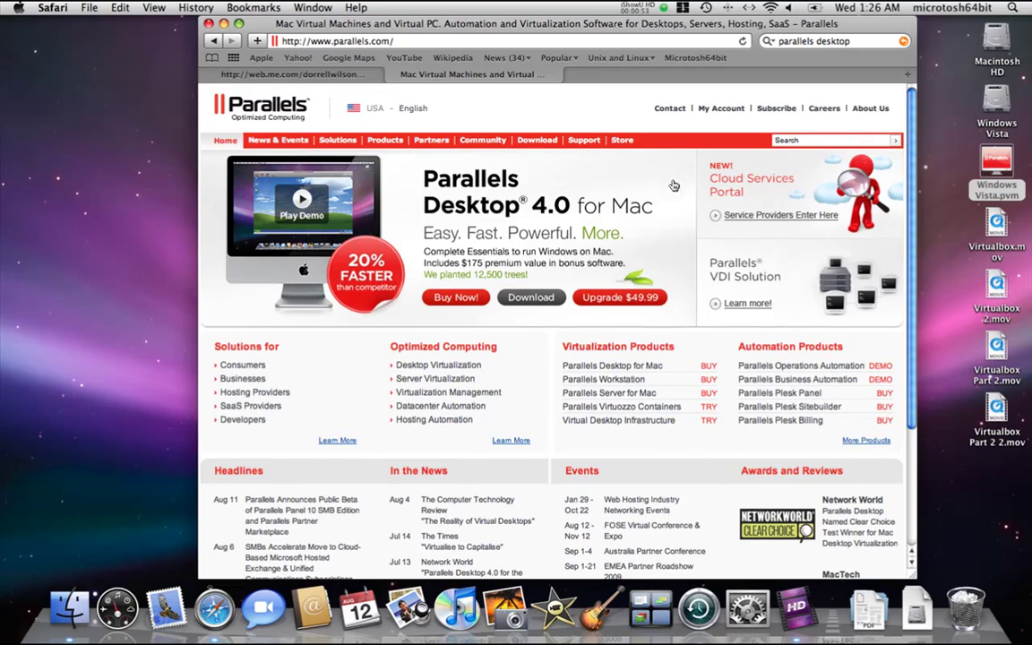
{"action": "mouse_move", "coordinate": [270, 146]}
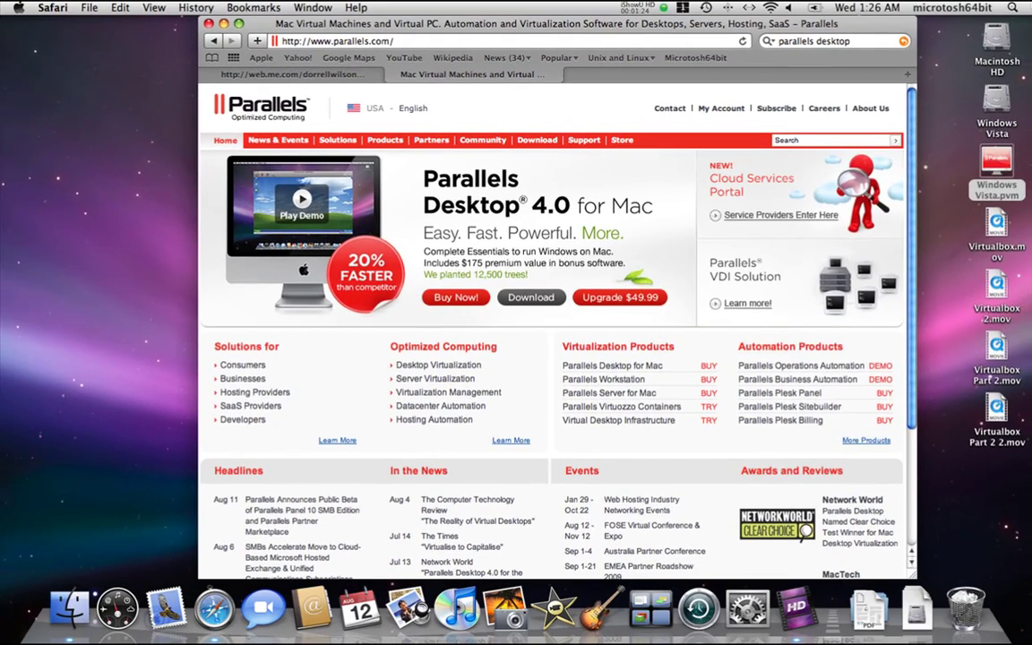
Switch to Parallels Desktop by launching it through a Spotlight search for "pa"
{"action": "key", "text": "super+space"}
{"action": "type", "text": "pa"}
{"action": "key", "text": "Return"}
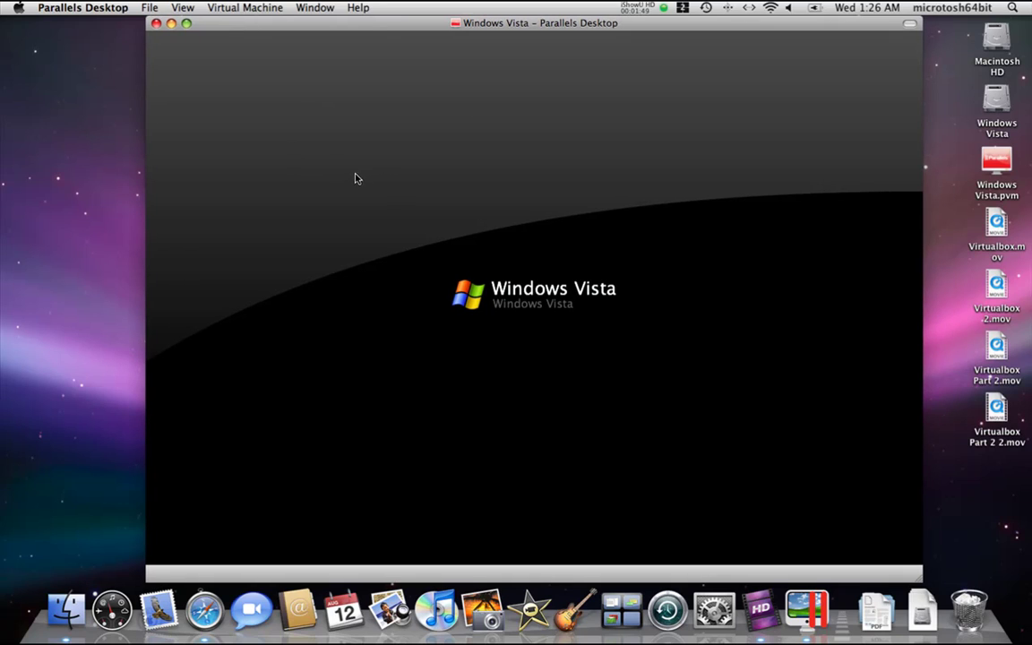
Bring up the Parallels Virtual Machines list and place it in the desktop's upper-left corner, clear of the Windows Vista logo
{"action": "left_click", "coordinate": [242, 6]}
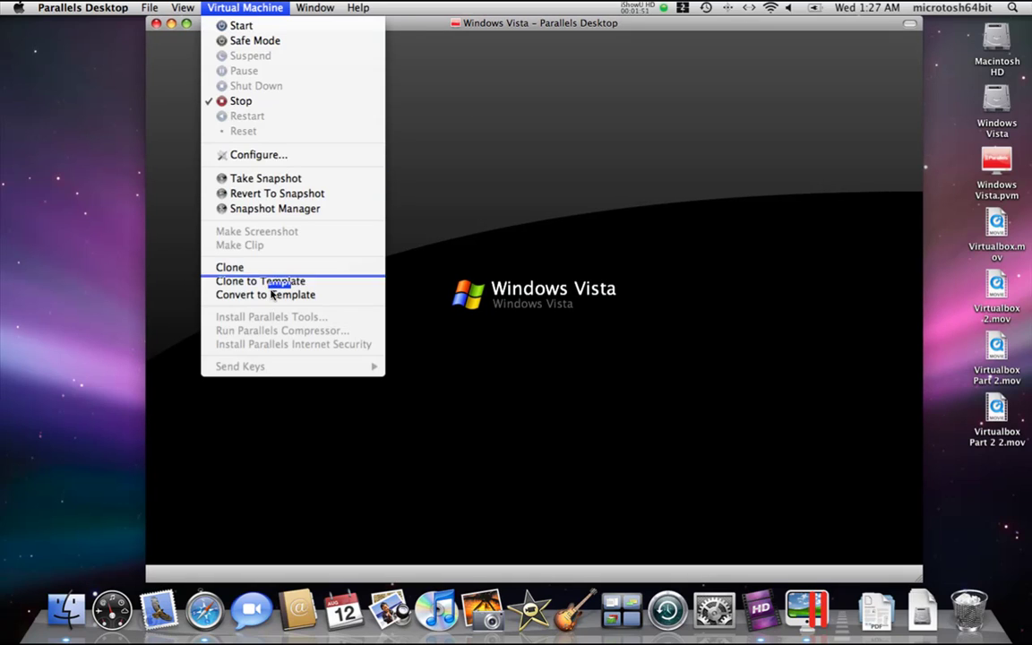
{"action": "left_click", "coordinate": [322, 26]}
{"action": "left_click_drag", "start_coordinate": [110, 24], "coordinate": [462, 235]}
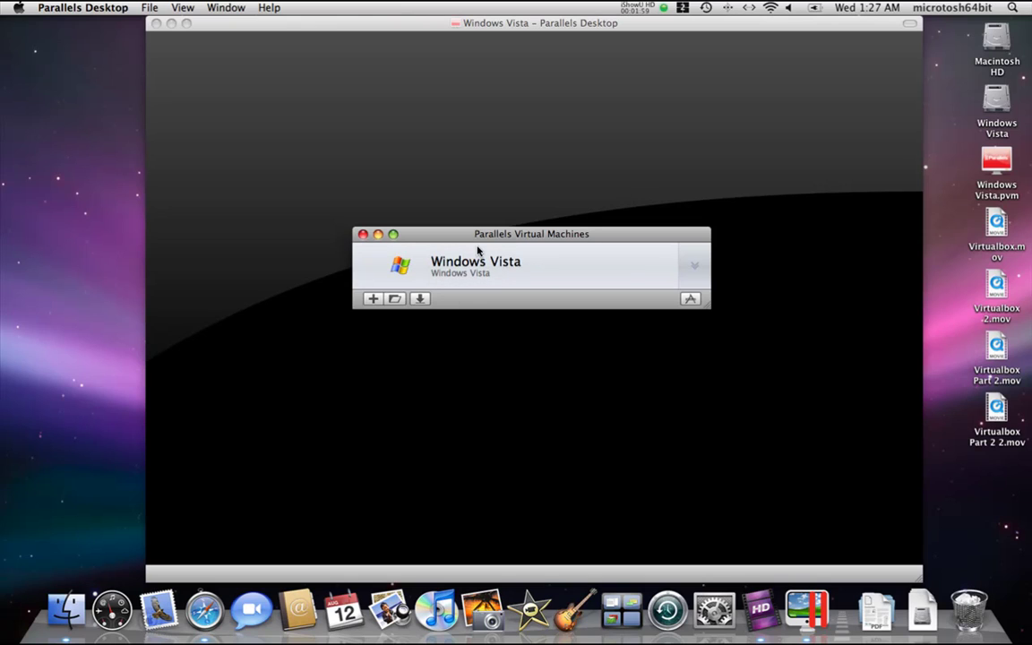
{"action": "left_click_drag", "start_coordinate": [477, 240], "coordinate": [125, 23]}
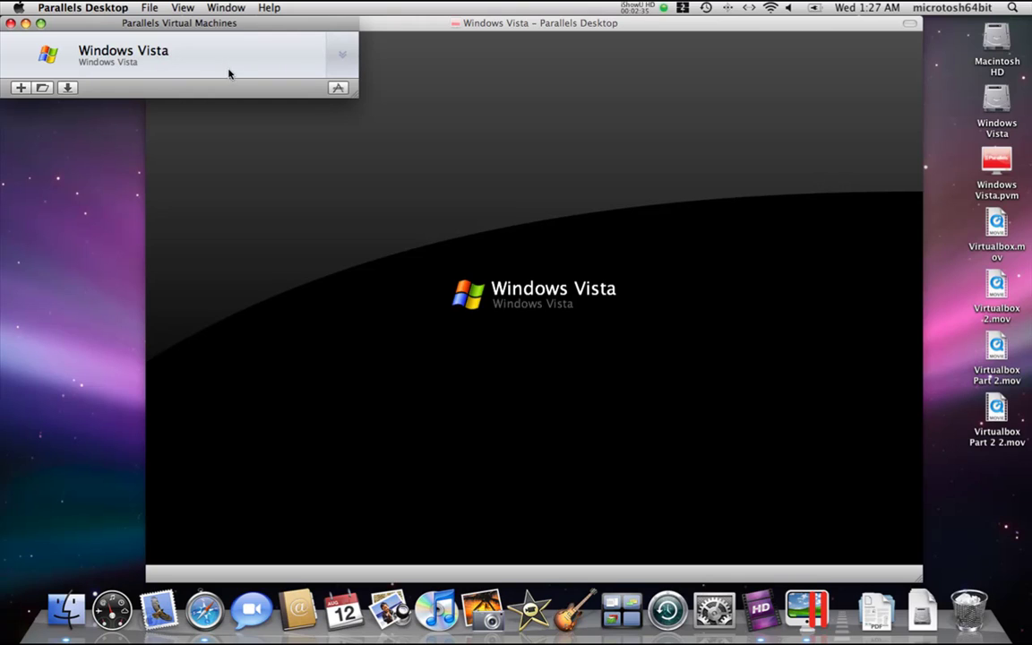
Open the Parallels Desktop preferences and show the Keyboard & Mouse settings
{"action": "left_click", "coordinate": [117, 7]}
{"action": "left_click", "coordinate": [415, 6]}
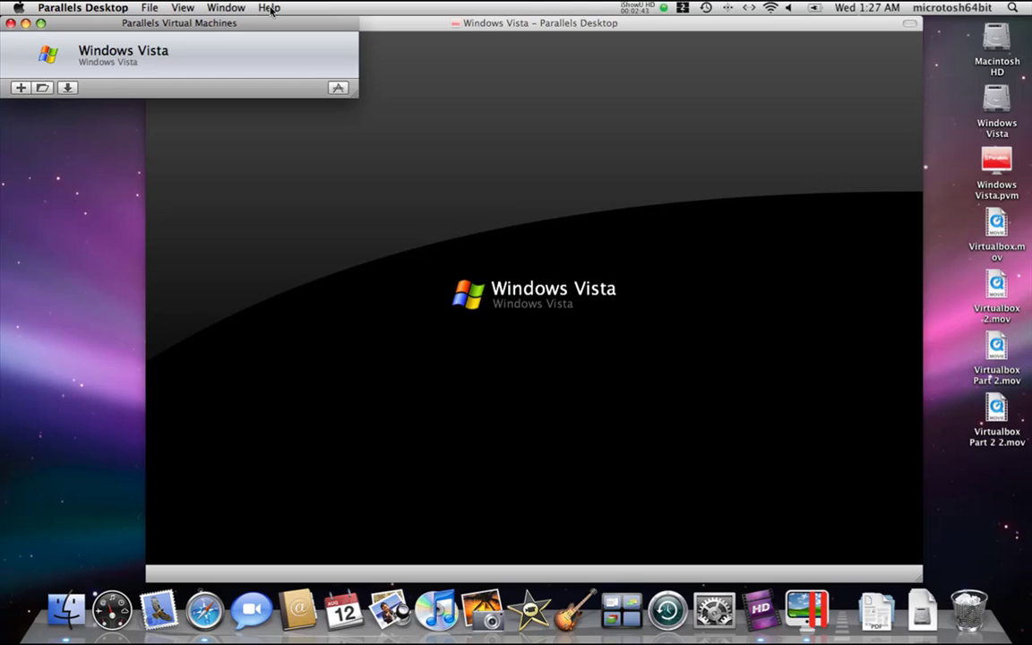
{"action": "left_click", "coordinate": [65, 6]}
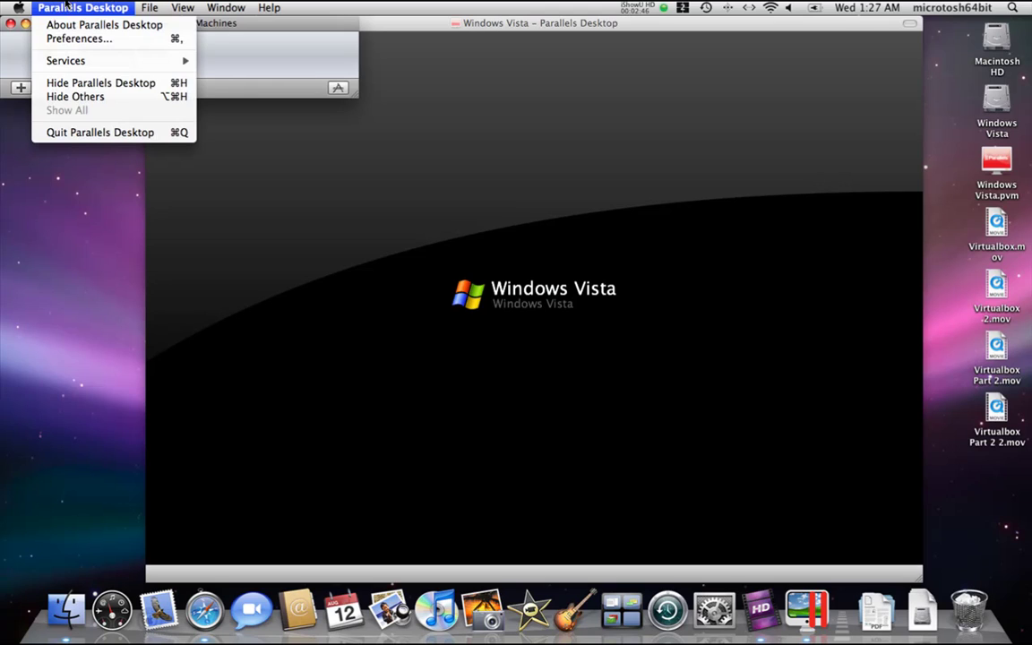
{"action": "left_click", "coordinate": [99, 40]}
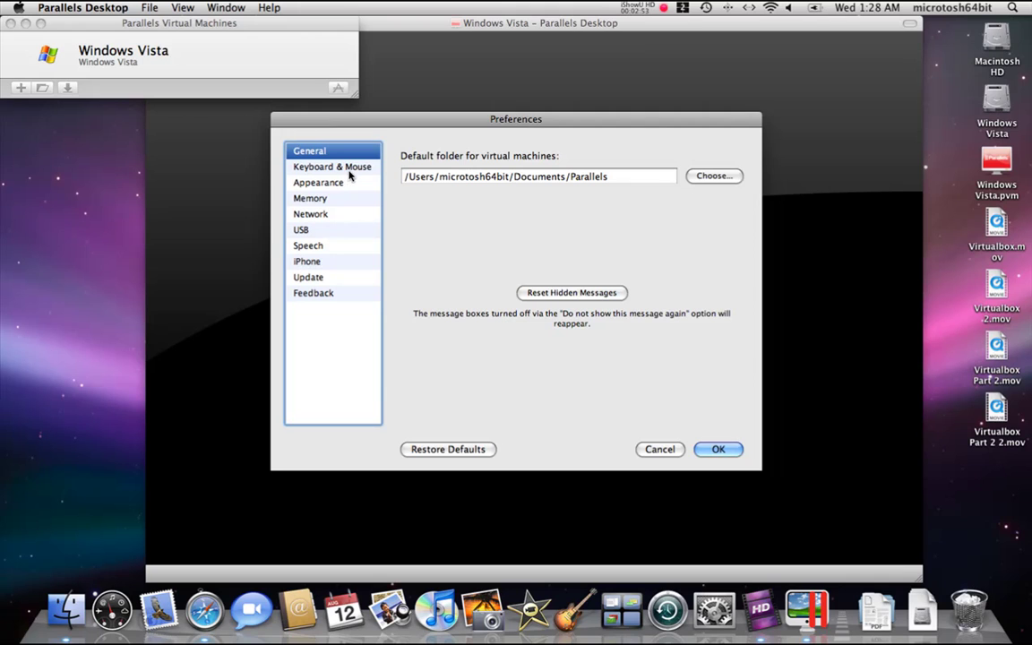
{"action": "left_click", "coordinate": [351, 167]}
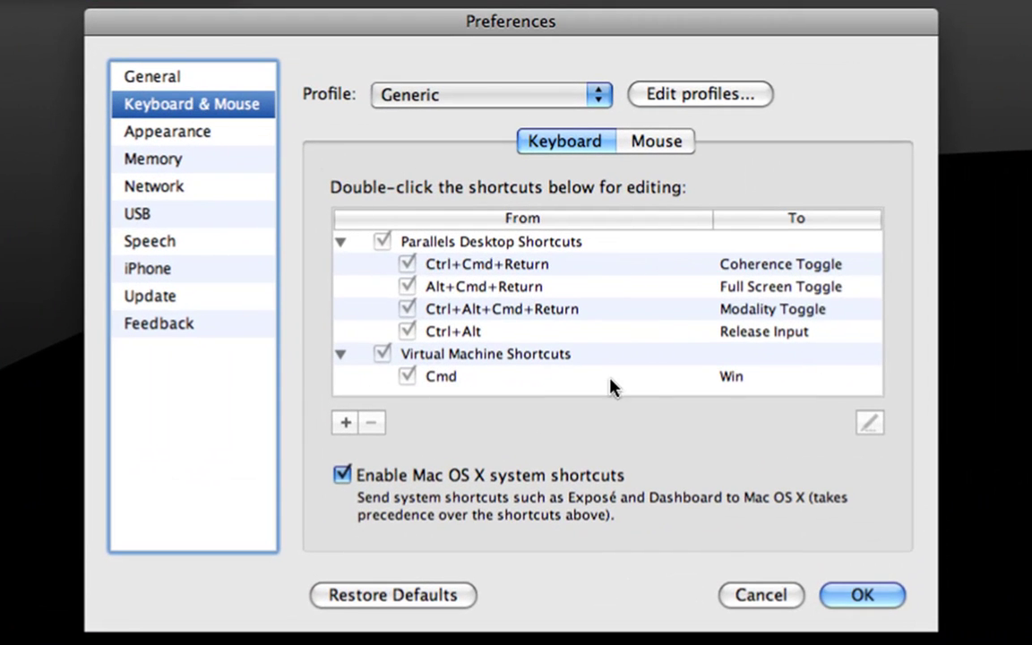
Examine the keyboard shortcuts for Coherence, Full Screen, Modality, releasing input and the Windows key
{"action": "left_click", "coordinate": [484, 266]}
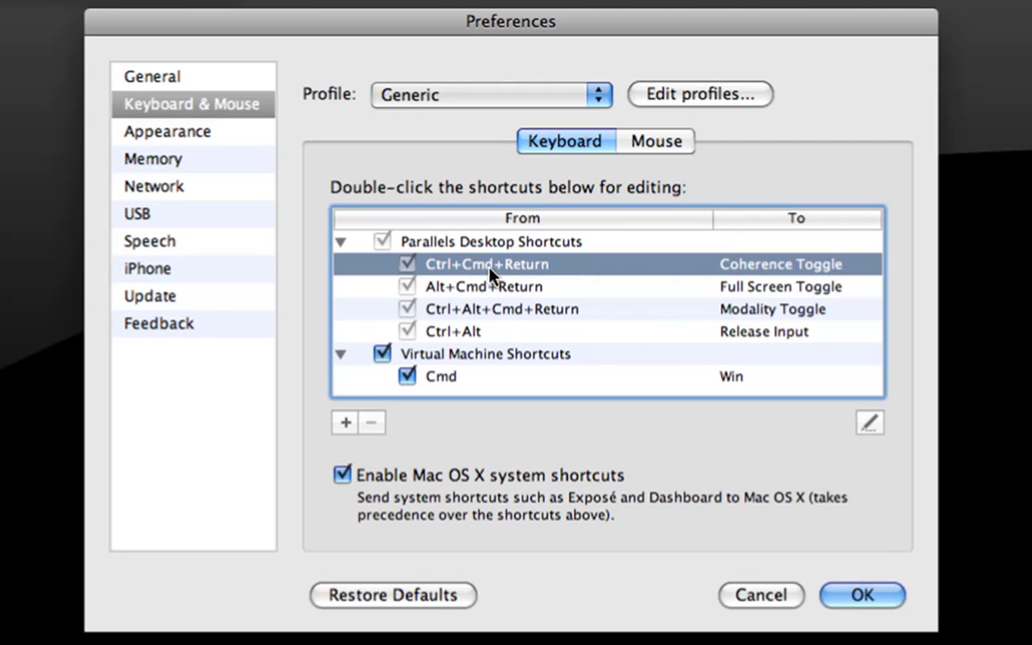
{"action": "left_click", "coordinate": [491, 334]}
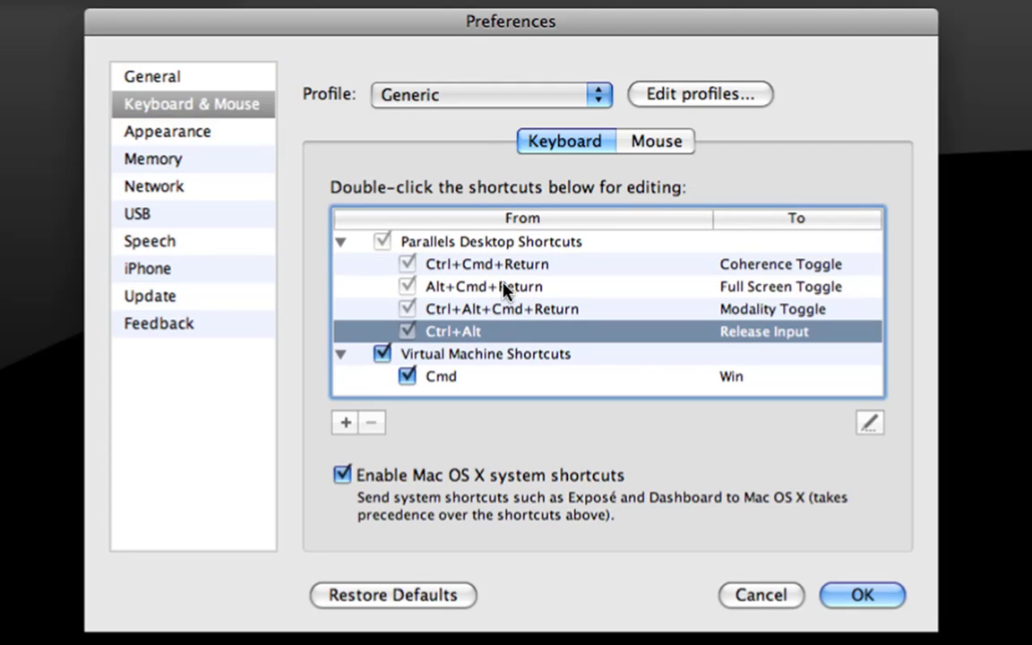
{"action": "left_click", "coordinate": [523, 264]}
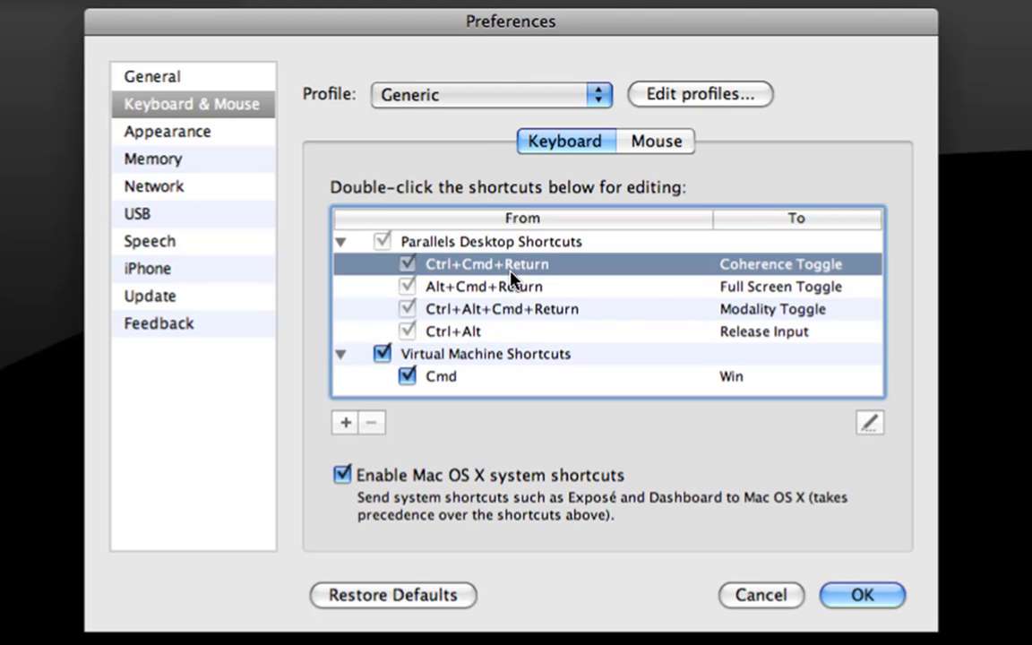
{"action": "left_click", "coordinate": [624, 308]}
{"action": "left_click", "coordinate": [790, 285]}
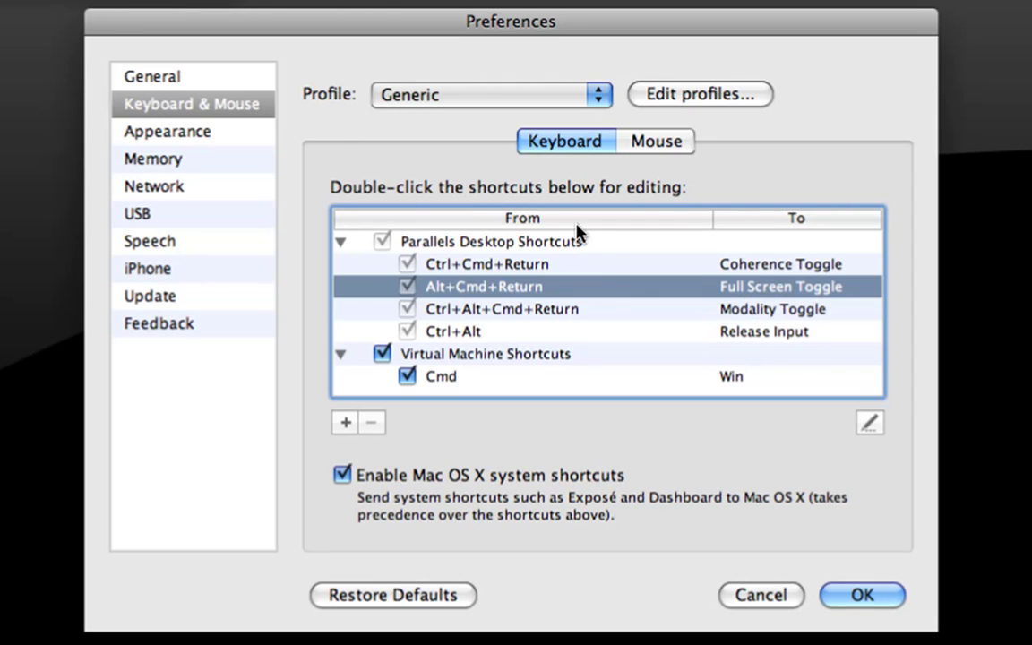
{"action": "left_click", "coordinate": [749, 314]}
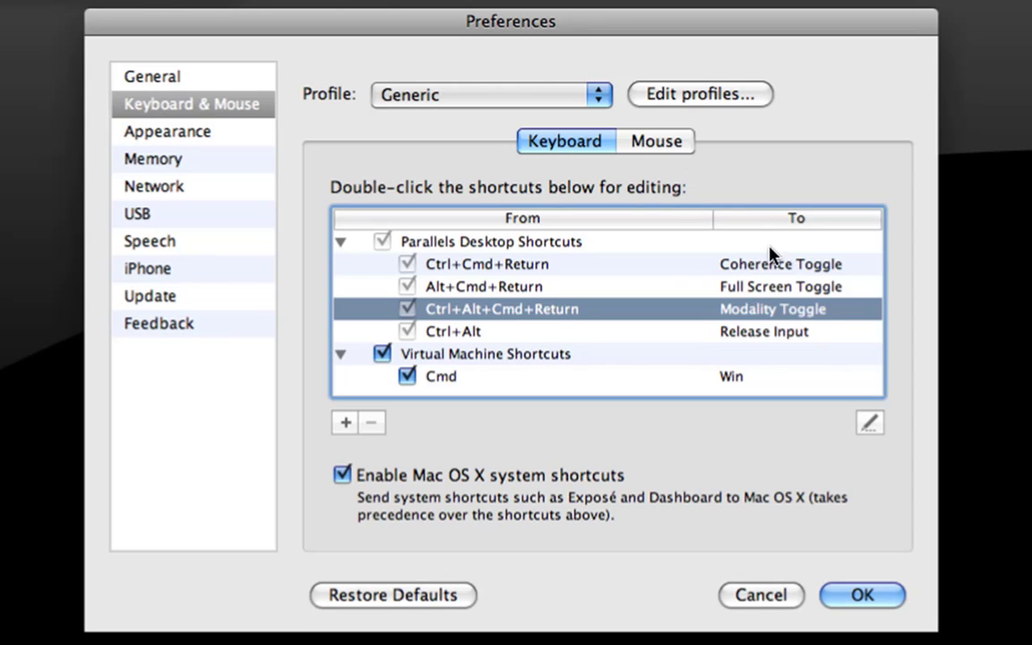
{"action": "left_click", "coordinate": [582, 260]}
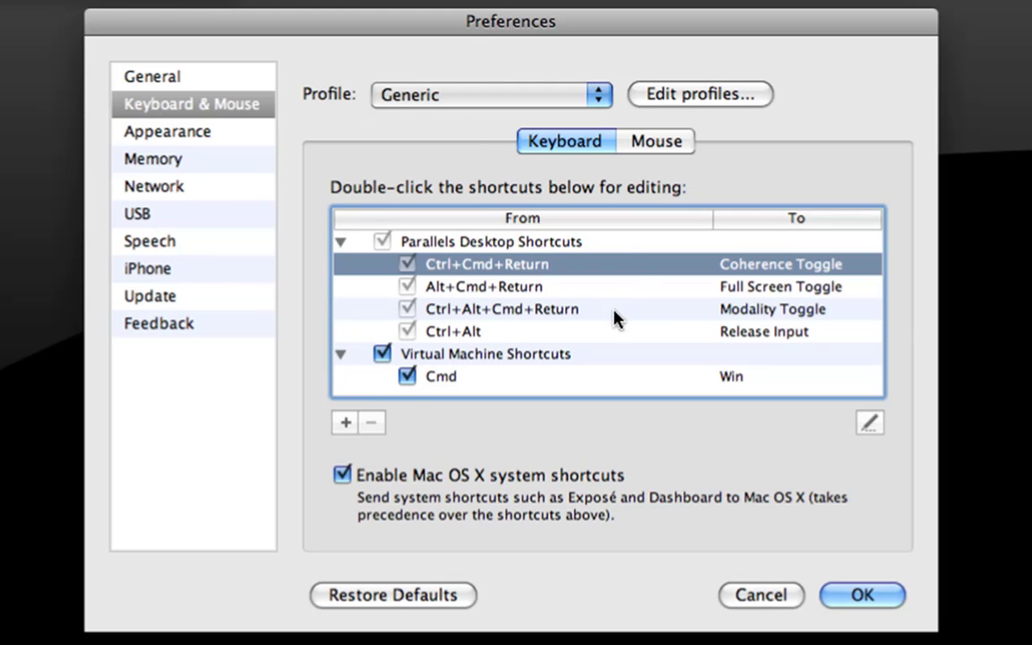
{"action": "left_click", "coordinate": [716, 378]}
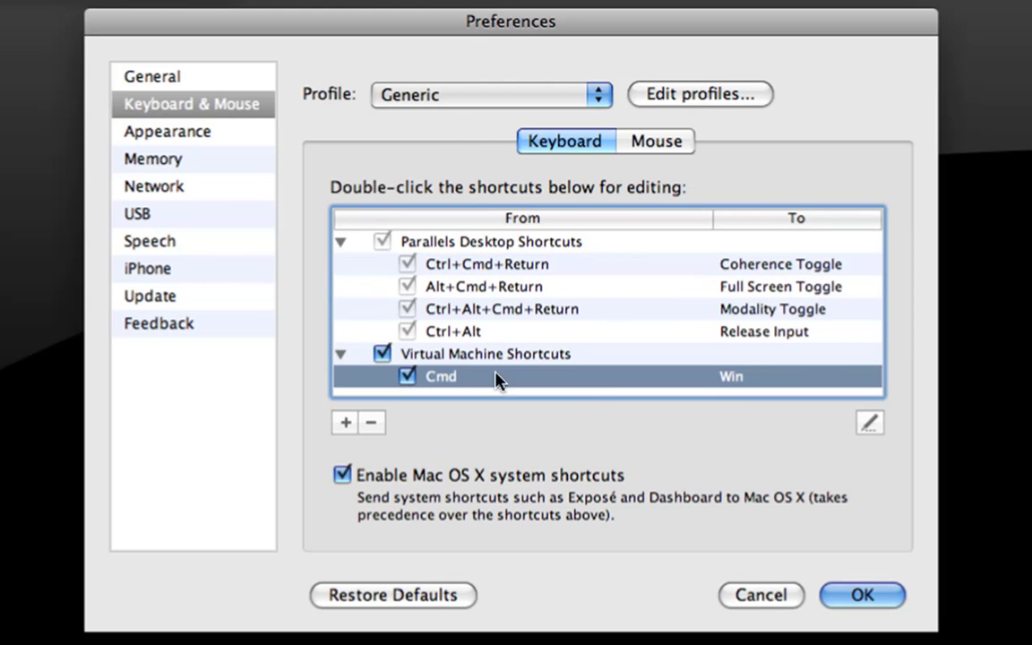
Review the Appearance, Memory, Network, USB, Speech, iPhone and Update preferences, and close the preferences
{"action": "left_click", "coordinate": [184, 136]}
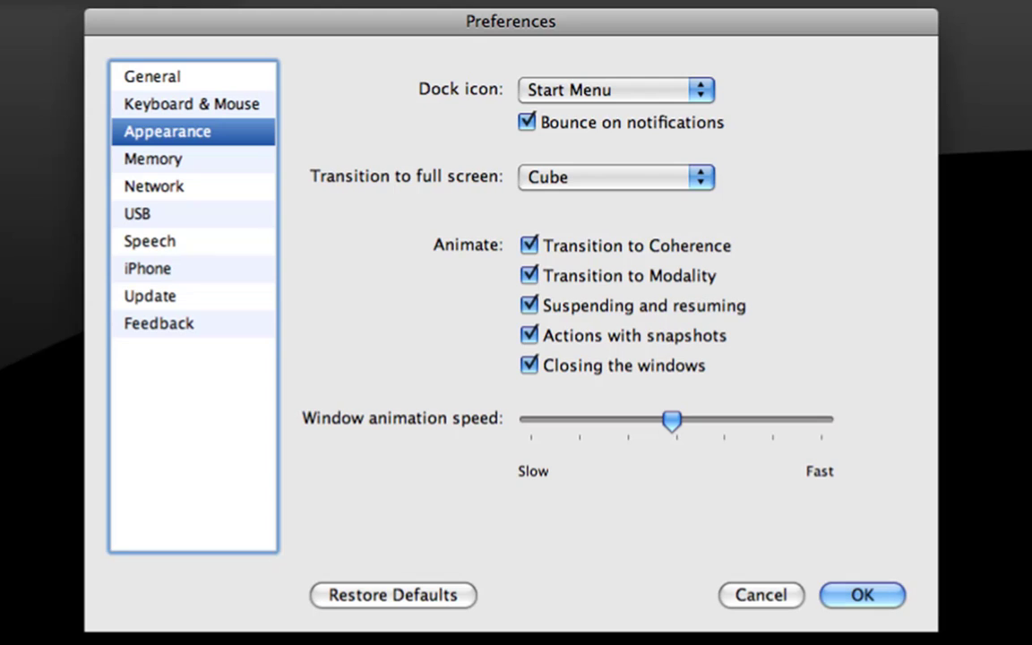
{"action": "left_click", "coordinate": [143, 163]}
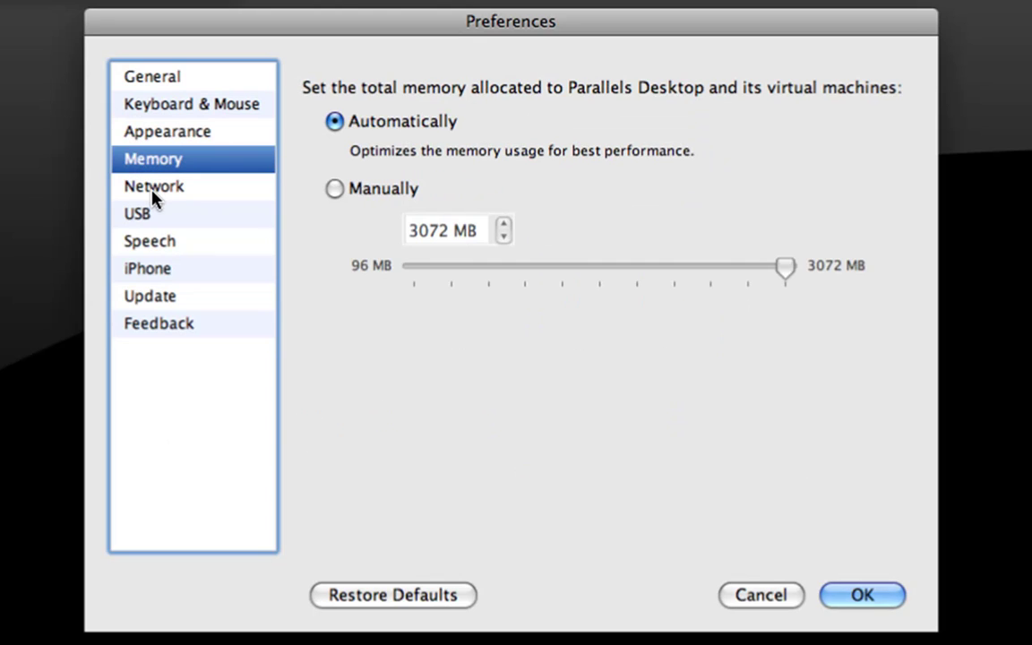
{"action": "left_click", "coordinate": [152, 193]}
{"action": "left_click", "coordinate": [152, 217]}
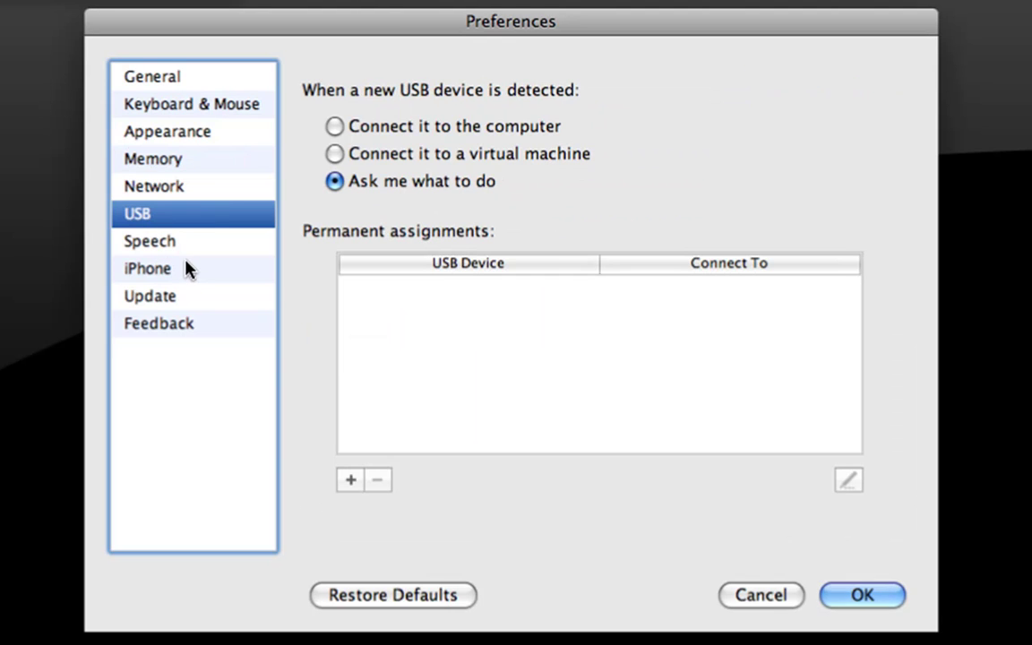
{"action": "left_click", "coordinate": [163, 246]}
{"action": "left_click", "coordinate": [165, 270]}
{"action": "left_click", "coordinate": [166, 295]}
{"action": "left_click", "coordinate": [723, 543]}
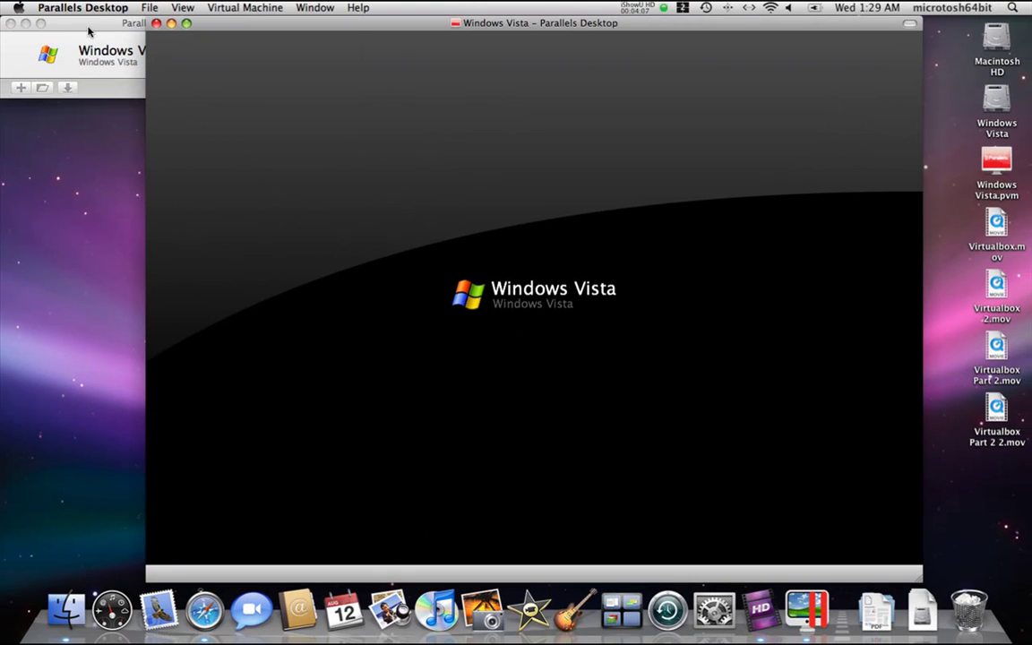
Open the configuration of the Windows Vista virtual machine and look over its list of options, features and hardware
{"action": "left_click", "coordinate": [78, 45]}
{"action": "right_click", "coordinate": [89, 45]}
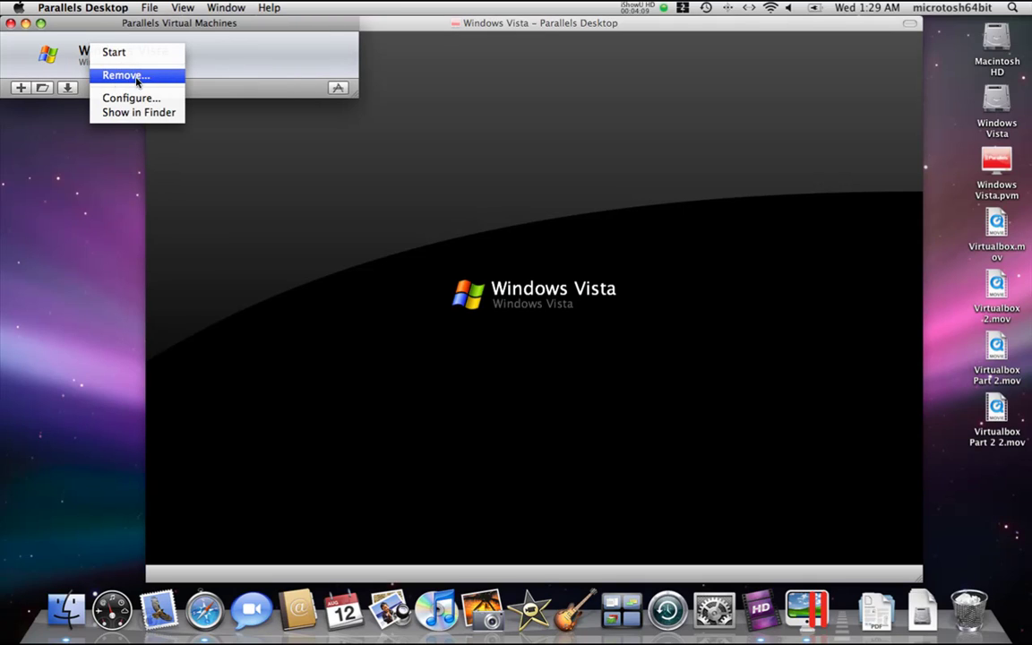
{"action": "left_click", "coordinate": [112, 97]}
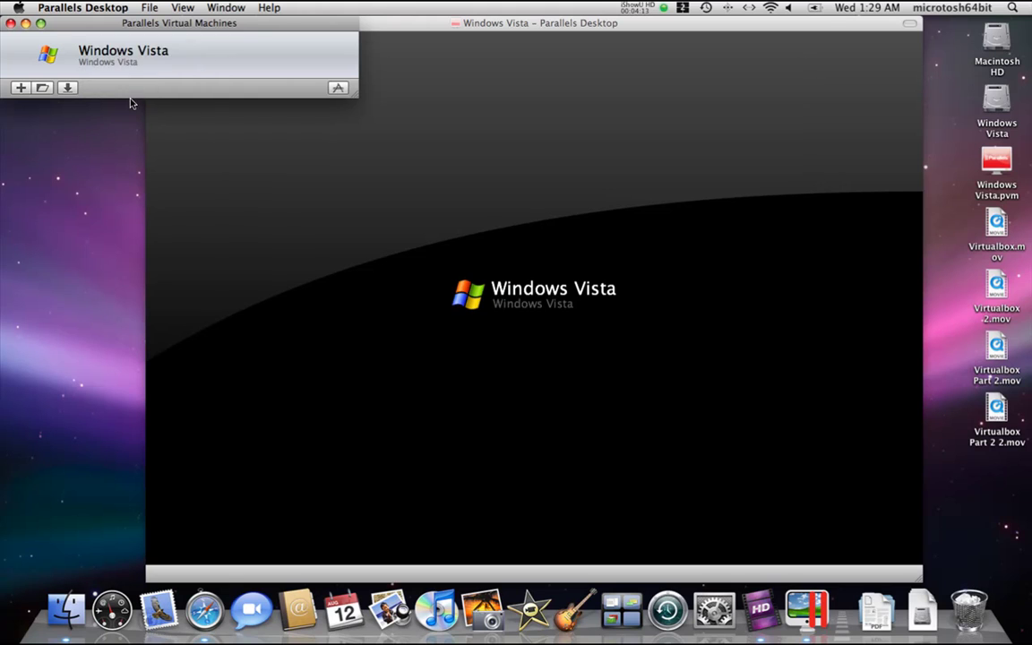
{"action": "left_click", "coordinate": [131, 99]}
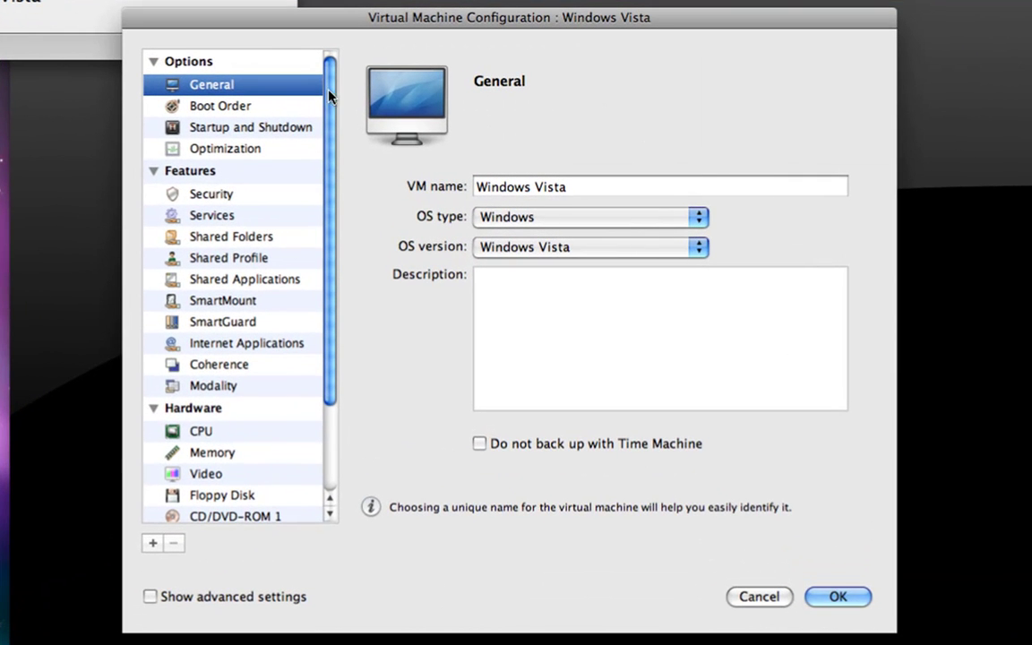
{"action": "left_click_drag", "start_coordinate": [329, 92], "coordinate": [333, 115]}
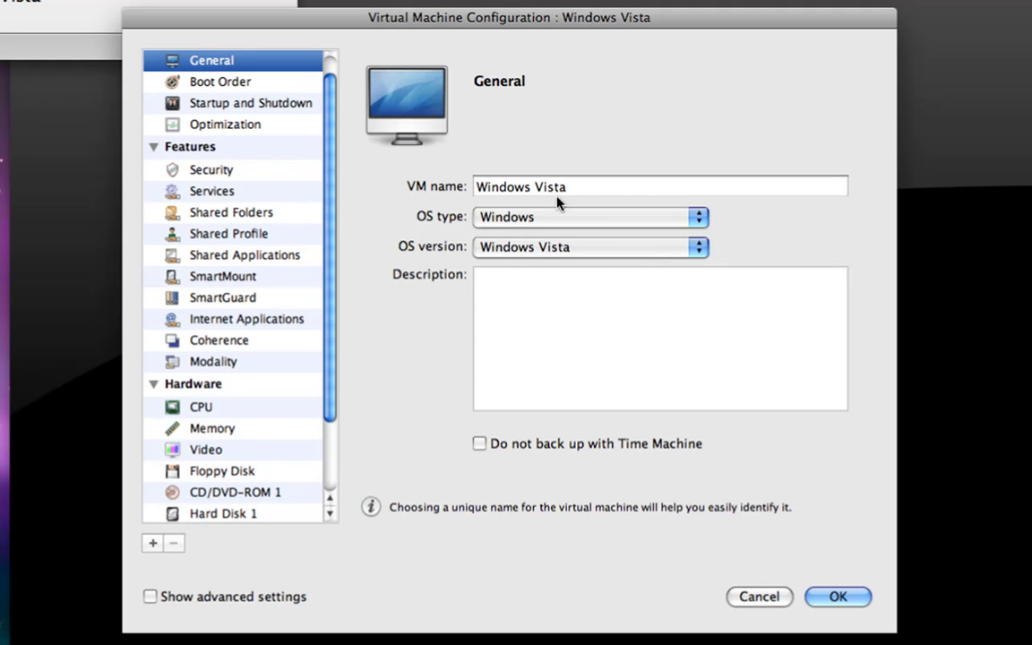
Review the boot order, startup and shutdown, and optimization settings of the Windows Vista virtual machine
{"action": "left_click", "coordinate": [219, 81]}
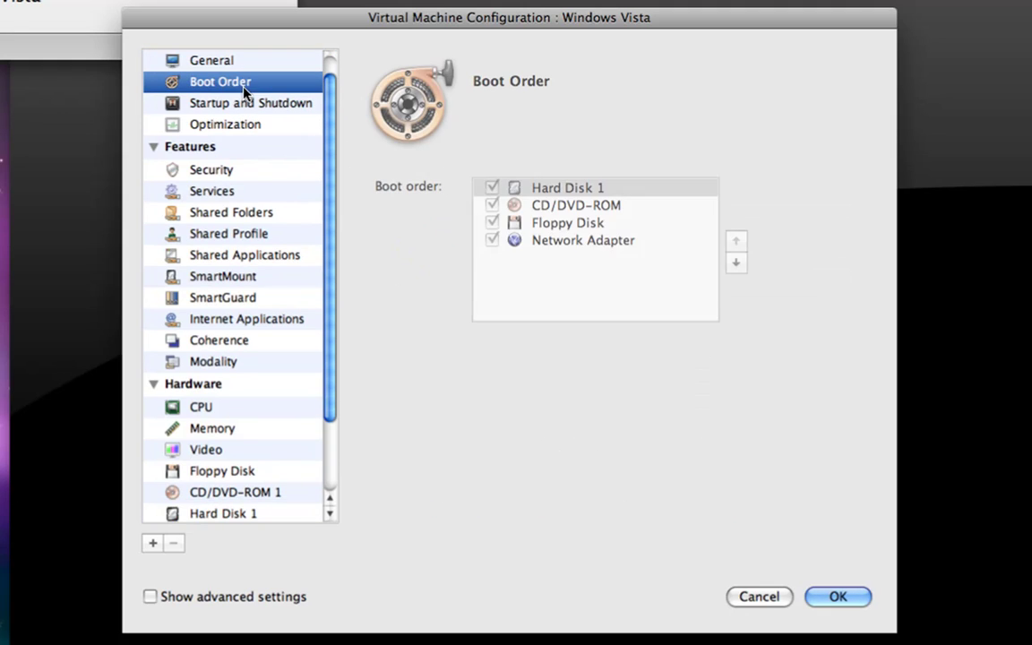
{"action": "left_click", "coordinate": [200, 106]}
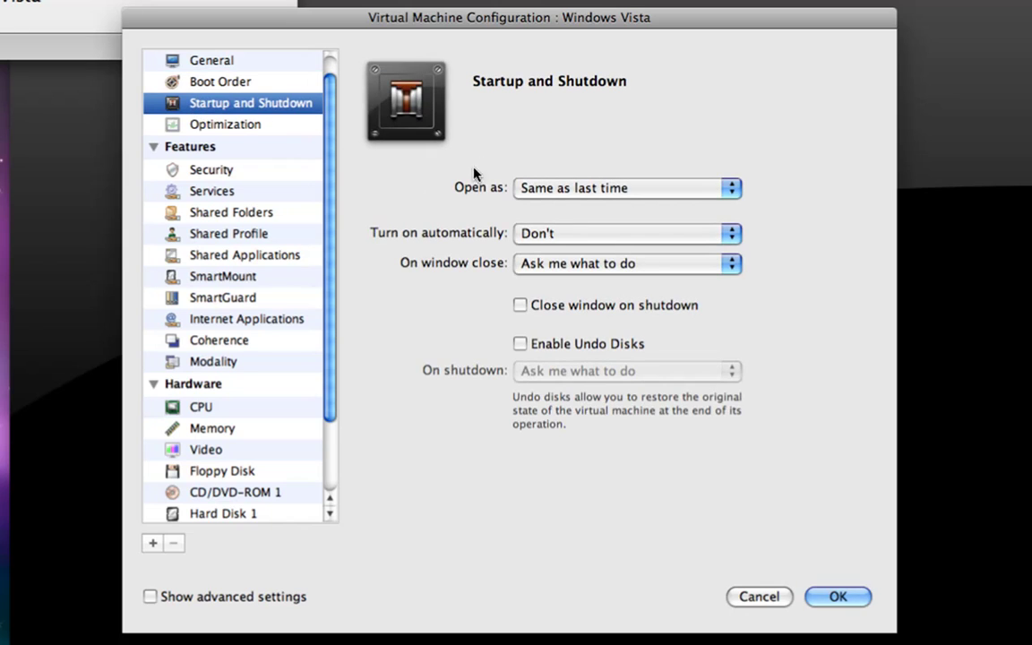
{"action": "left_click", "coordinate": [238, 146]}
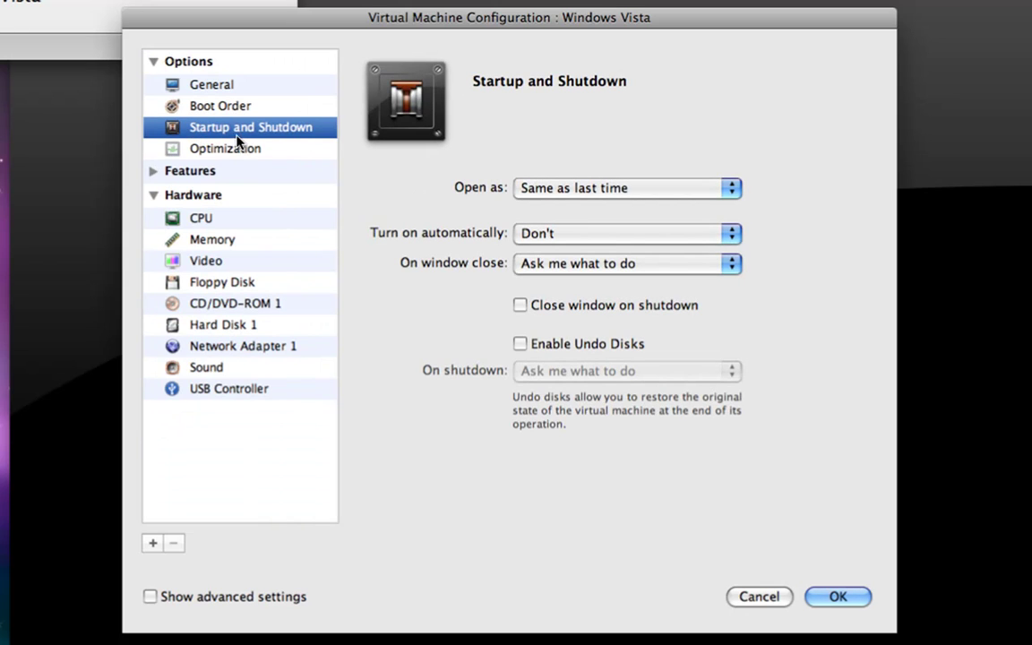
{"action": "left_click", "coordinate": [153, 170]}
{"action": "left_click", "coordinate": [201, 150]}
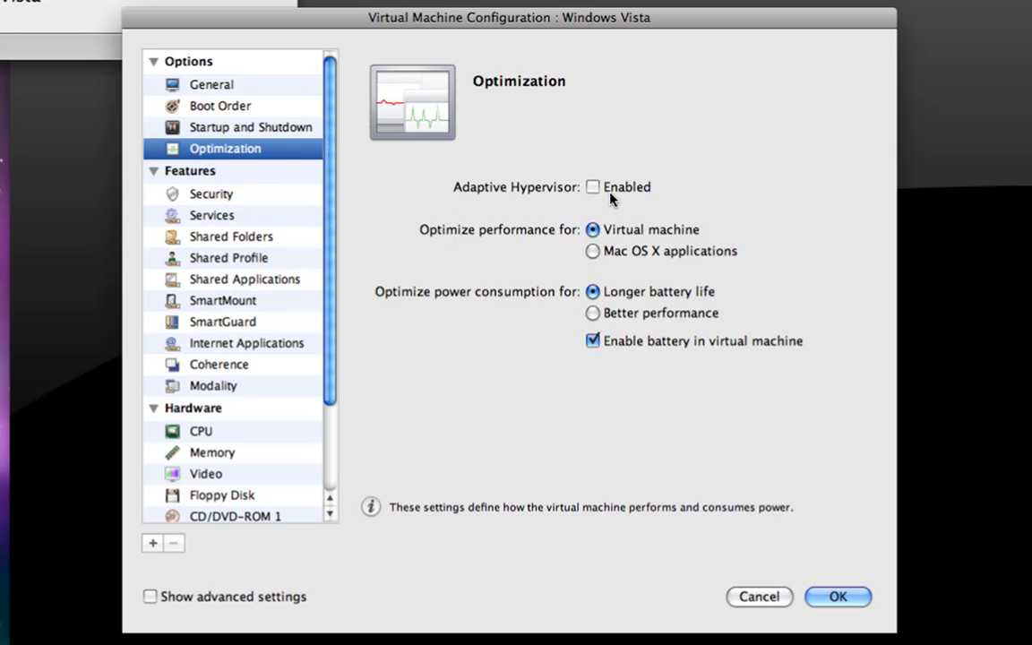
Review the virtual machine's feature settings, from security, services and shared folders through SmartMount to Coherence
{"action": "left_click", "coordinate": [188, 194]}
{"action": "left_click", "coordinate": [212, 215]}
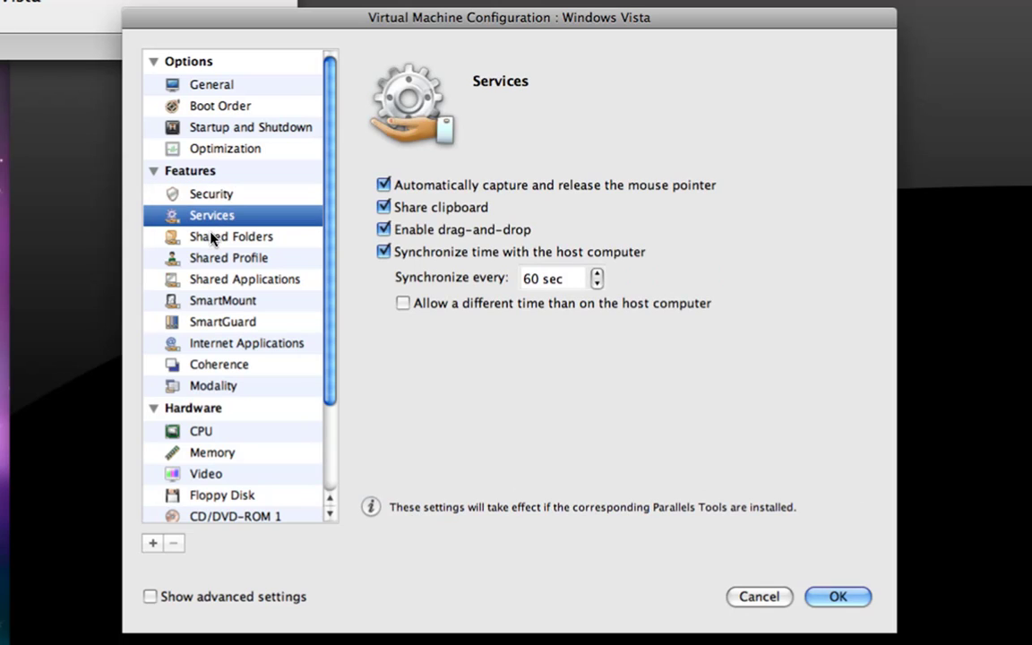
{"action": "left_click", "coordinate": [207, 238]}
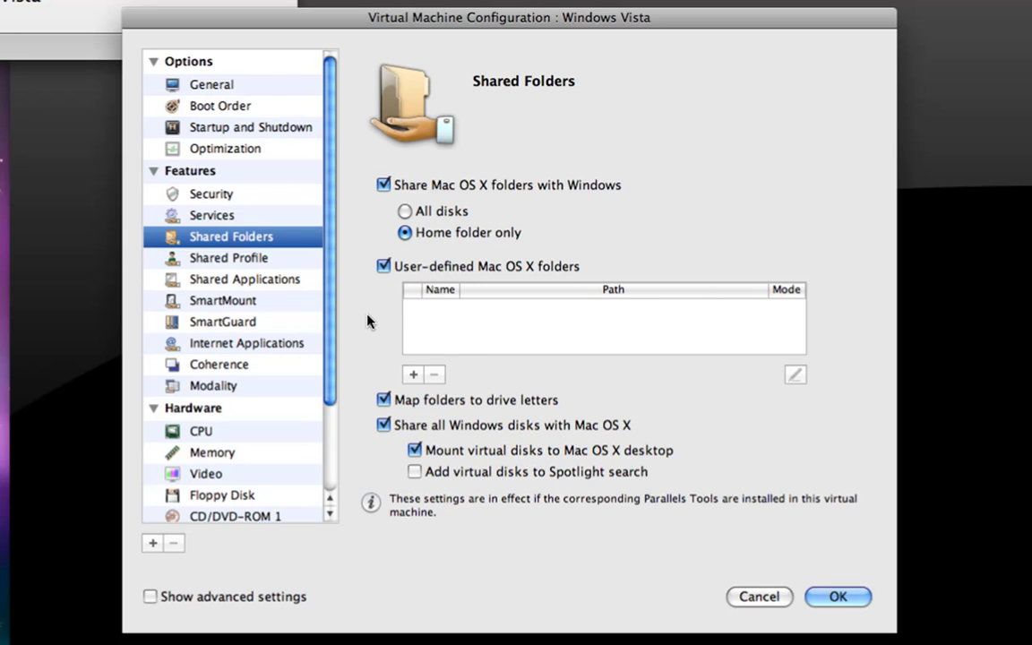
{"action": "left_click", "coordinate": [217, 259]}
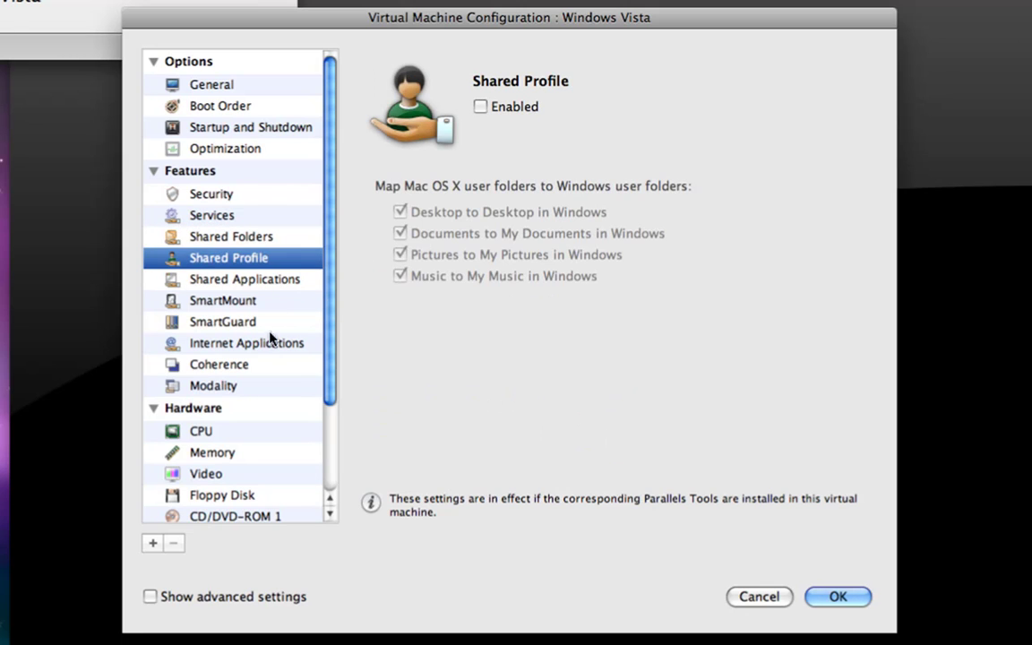
{"action": "left_click", "coordinate": [225, 280]}
{"action": "left_click", "coordinate": [224, 301]}
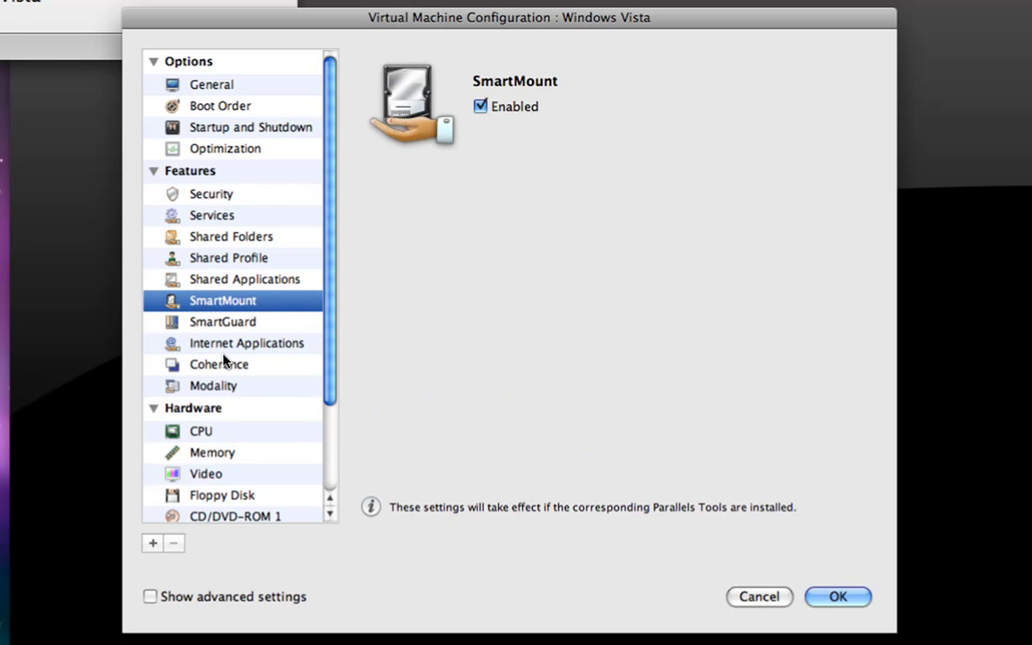
{"action": "left_click", "coordinate": [224, 363]}
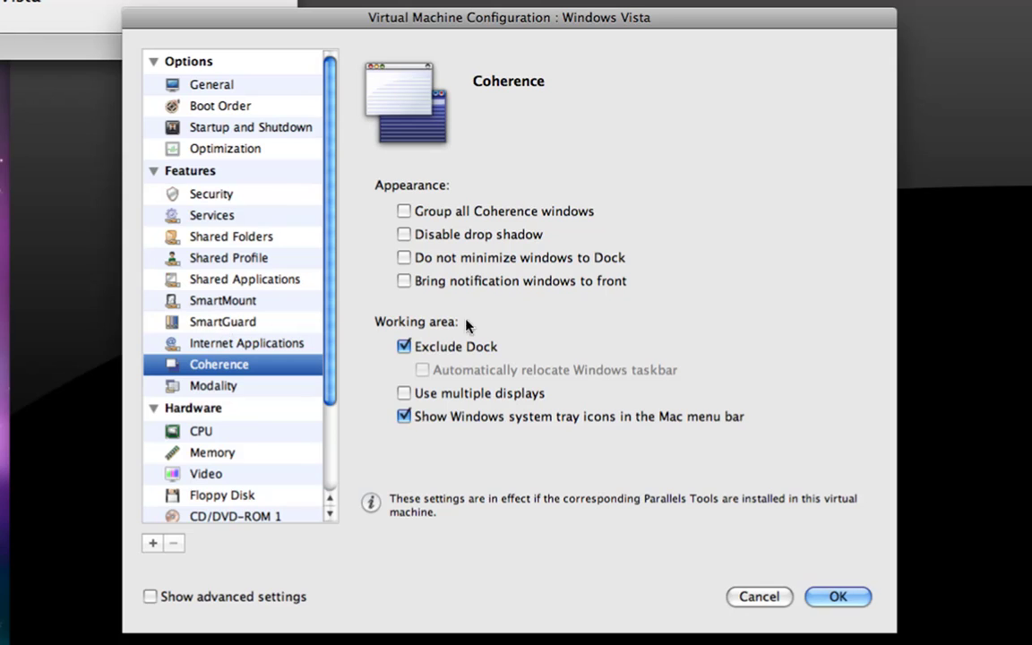
Show the virtual machine's CPU settings and check the choices for the number of CPUs, keeping 2
{"action": "scroll", "coordinate": [295, 254], "scroll_direction": "down", "scroll_amount": 3}
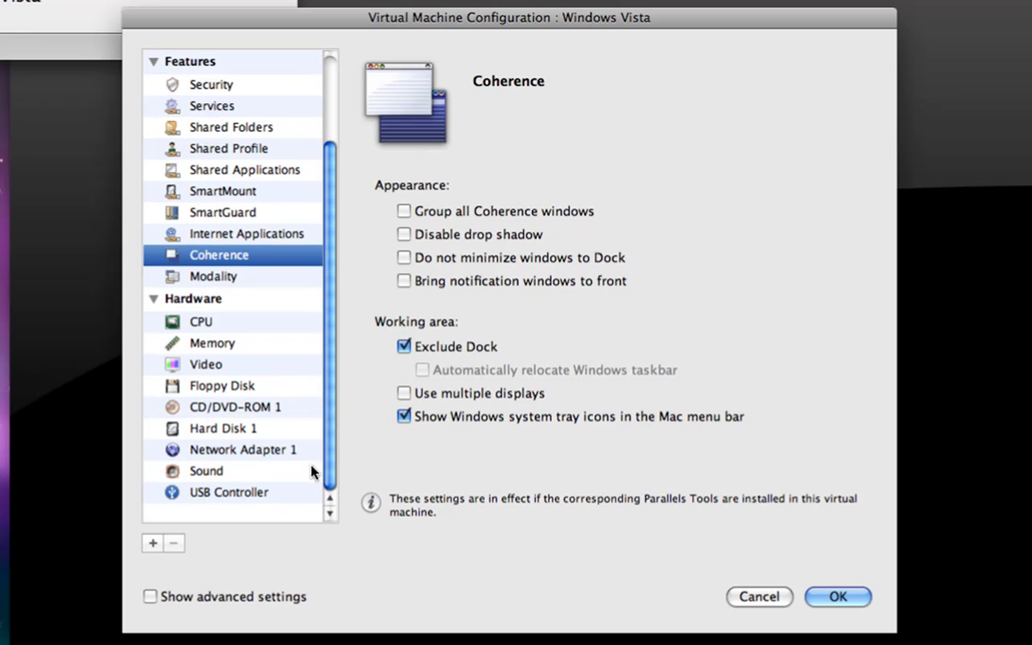
{"action": "left_click", "coordinate": [205, 324]}
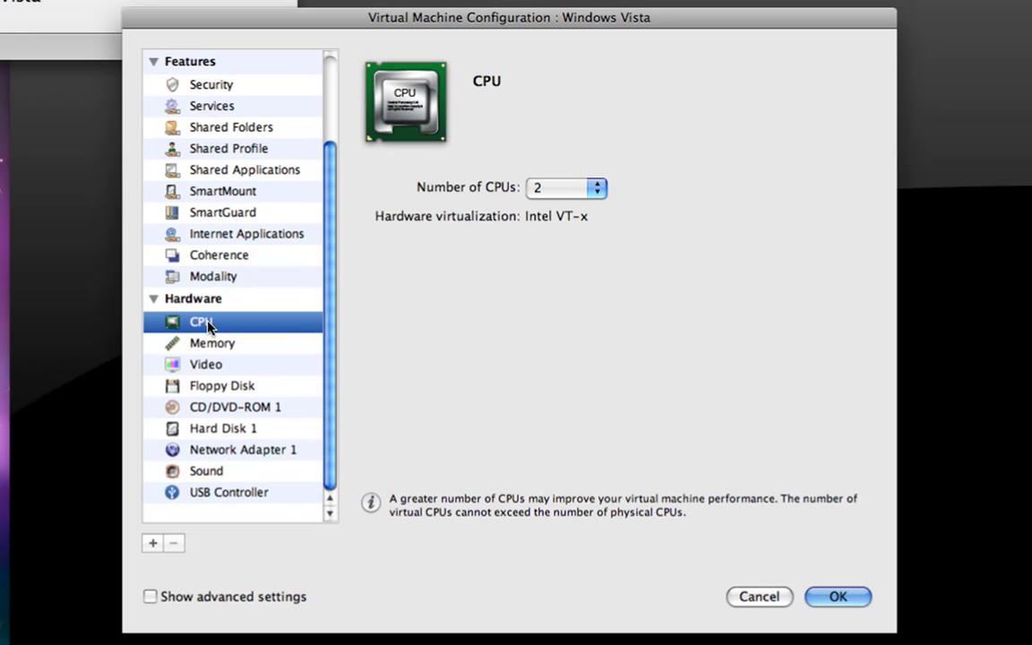
{"action": "left_click", "coordinate": [579, 189]}
{"action": "left_click", "coordinate": [565, 188]}
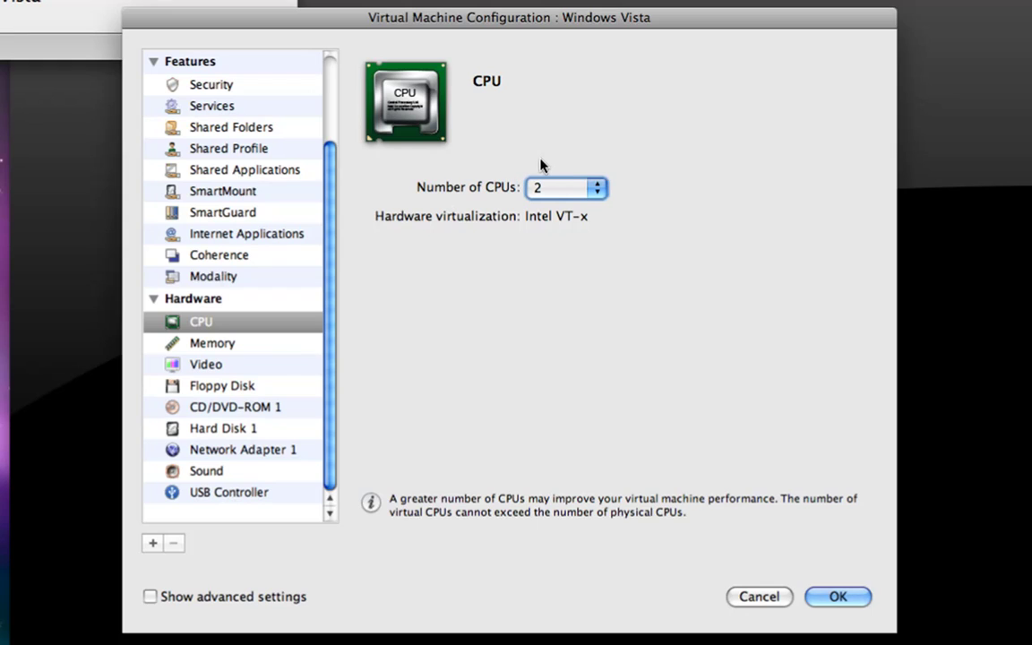
{"action": "left_click", "coordinate": [559, 187]}
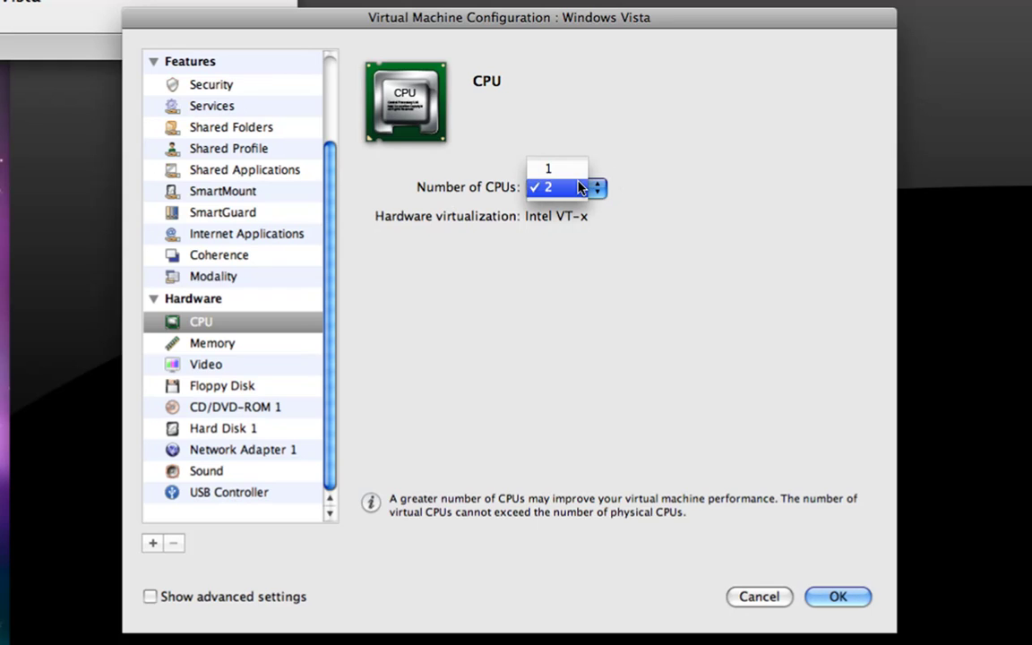
{"action": "left_click", "coordinate": [579, 188]}
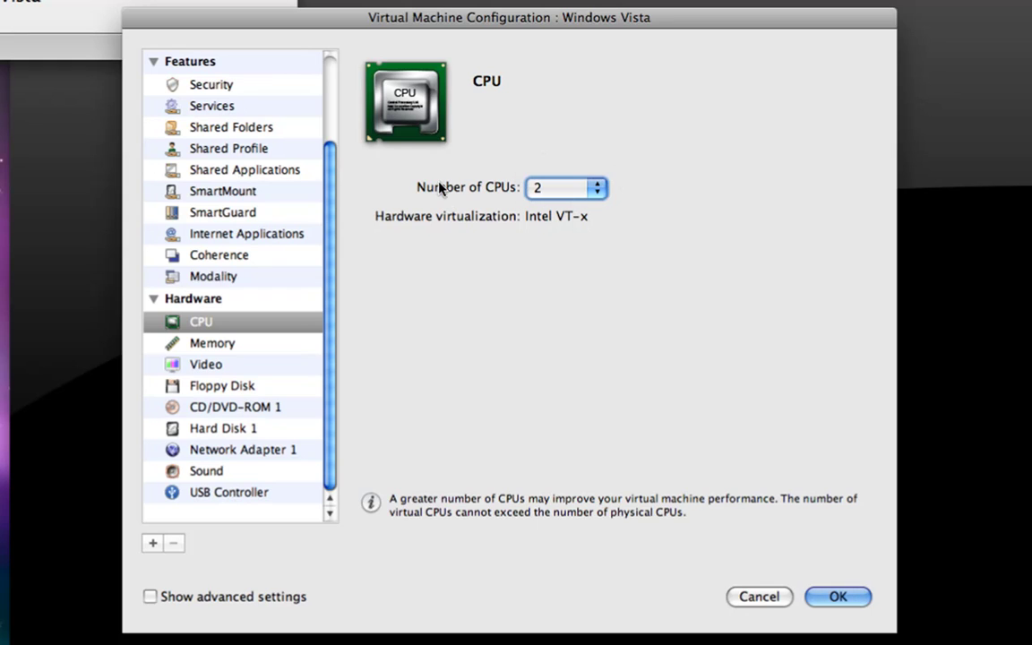
Review the main memory and video memory settings of the virtual machine
{"action": "left_click", "coordinate": [222, 343]}
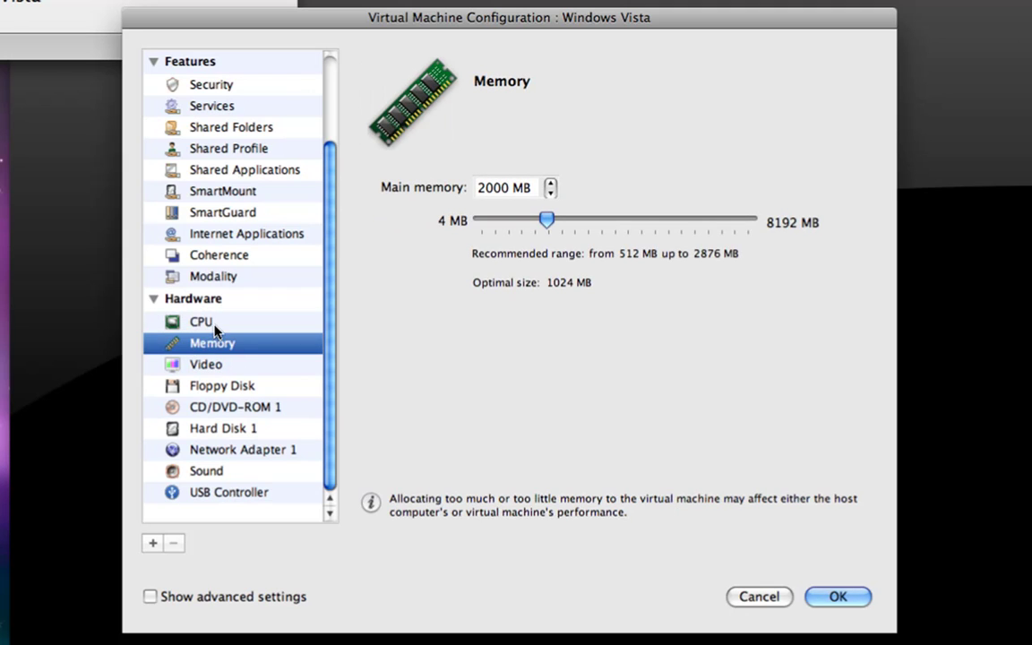
{"action": "left_click", "coordinate": [215, 325]}
{"action": "left_click", "coordinate": [222, 346]}
{"action": "left_click", "coordinate": [217, 365]}
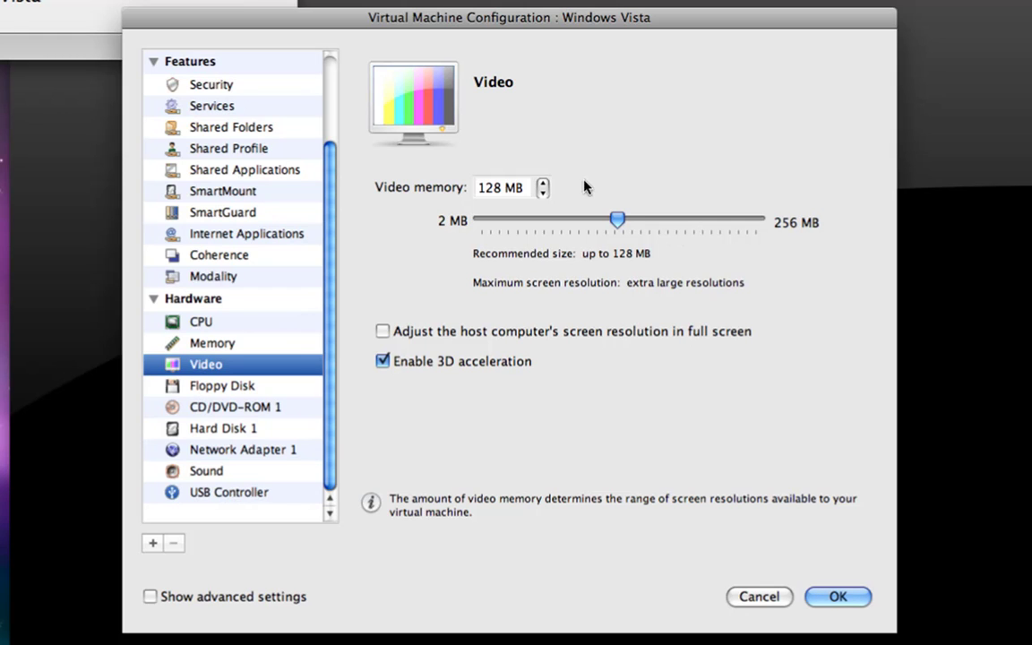
Review the floppy disk, CD/DVD-ROM, hard disk, sound and USB controller settings, and accept and close the configuration
{"action": "left_click", "coordinate": [223, 390]}
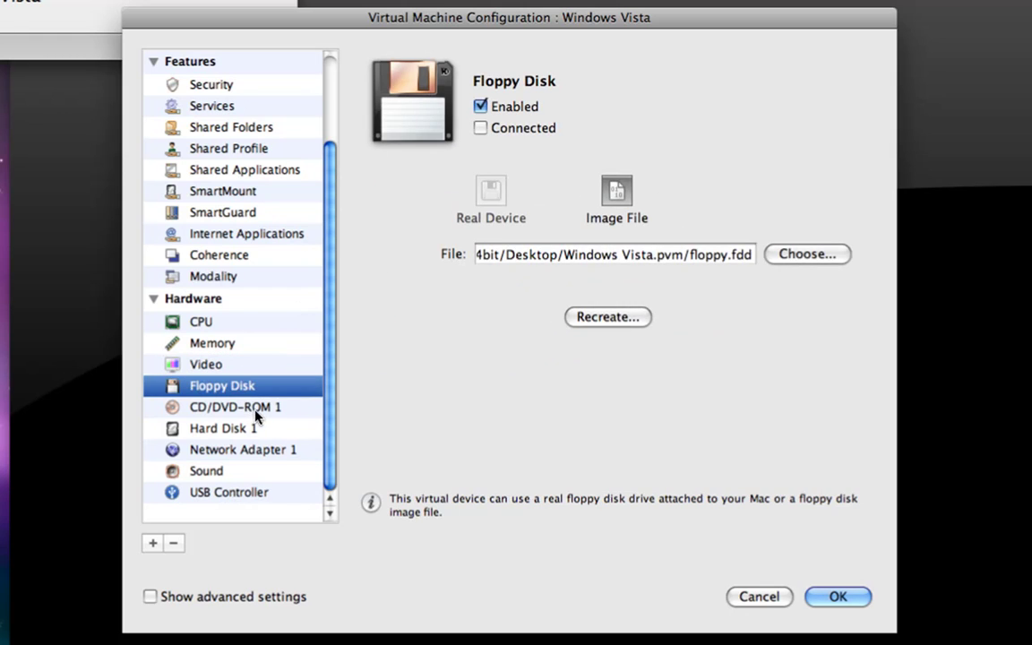
{"action": "left_click", "coordinate": [255, 410]}
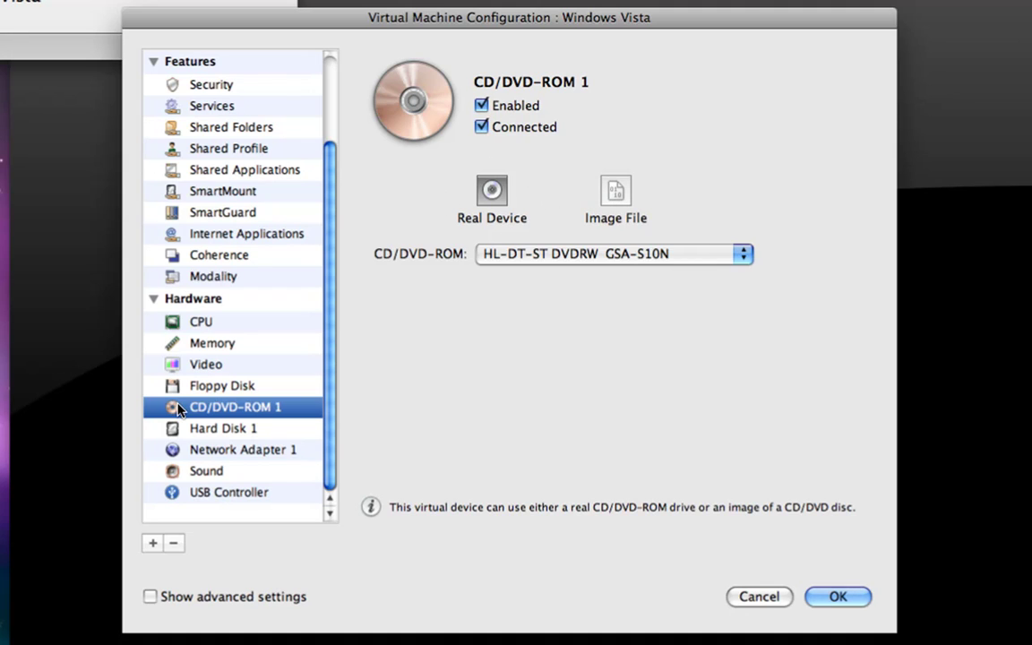
{"action": "left_click", "coordinate": [199, 429]}
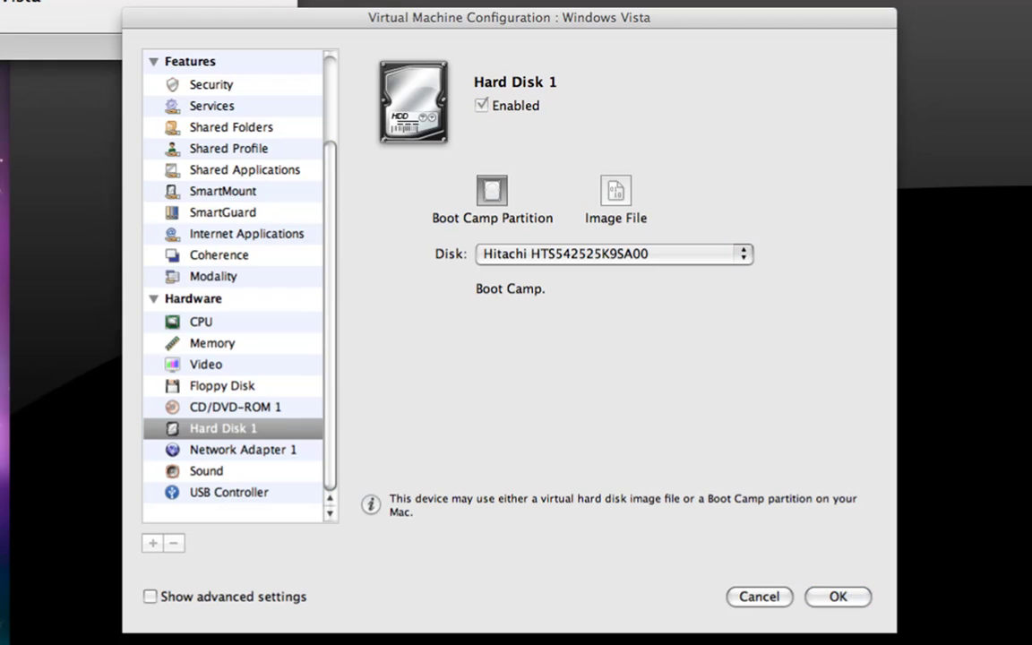
{"action": "left_click", "coordinate": [204, 471]}
{"action": "left_click", "coordinate": [263, 500]}
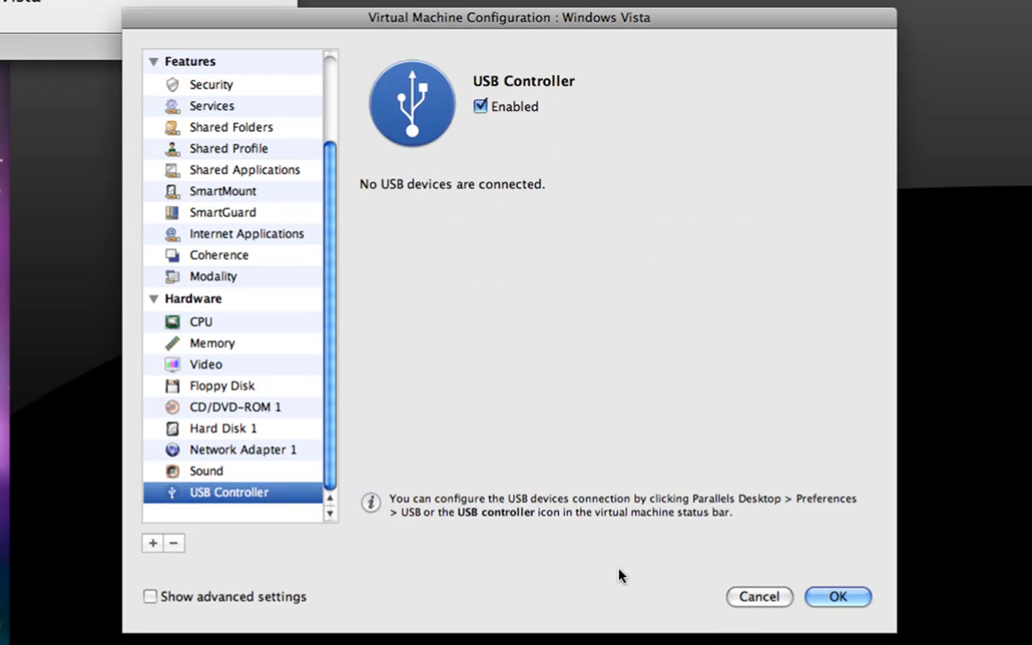
{"action": "left_click", "coordinate": [828, 596]}
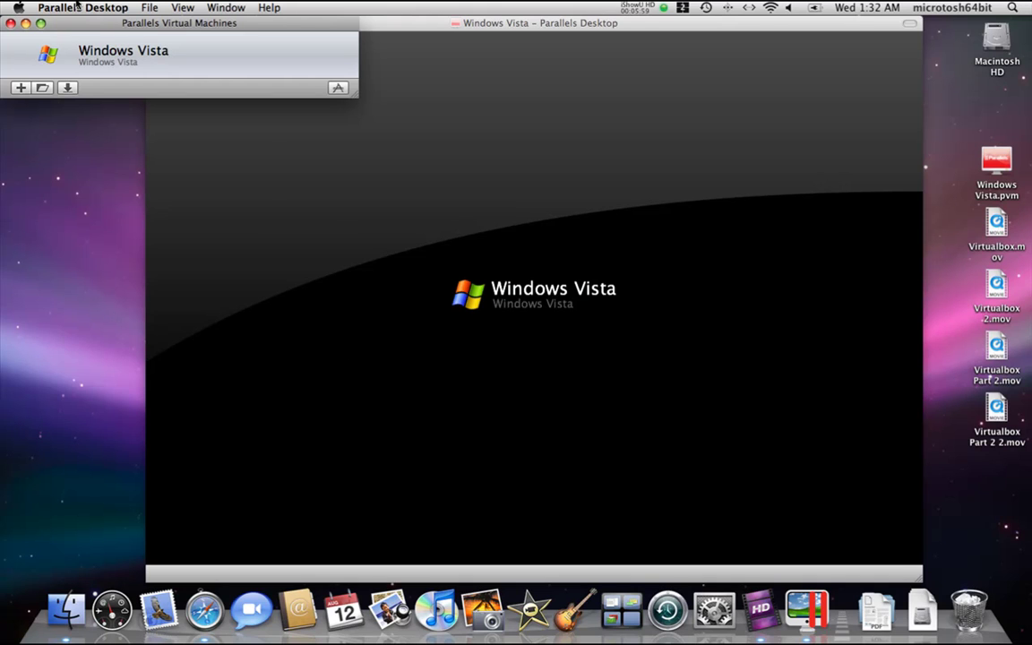
Start creating a new virtual machine and skip the operating system detection to specify the system manually
{"action": "left_click", "coordinate": [149, 8]}
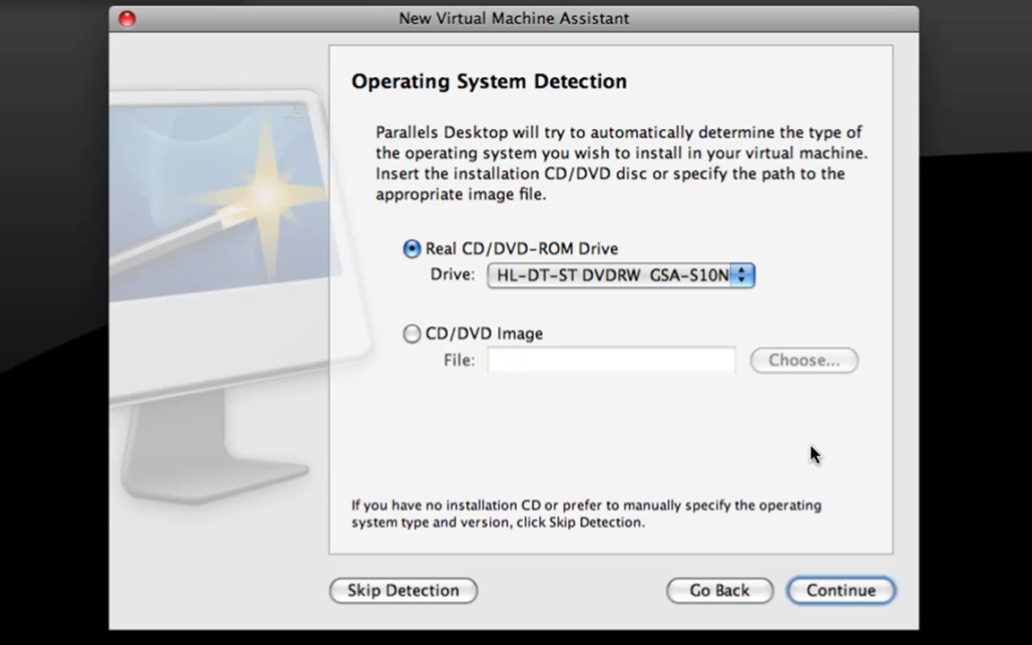
{"action": "left_click", "coordinate": [539, 277]}
{"action": "left_click", "coordinate": [539, 276]}
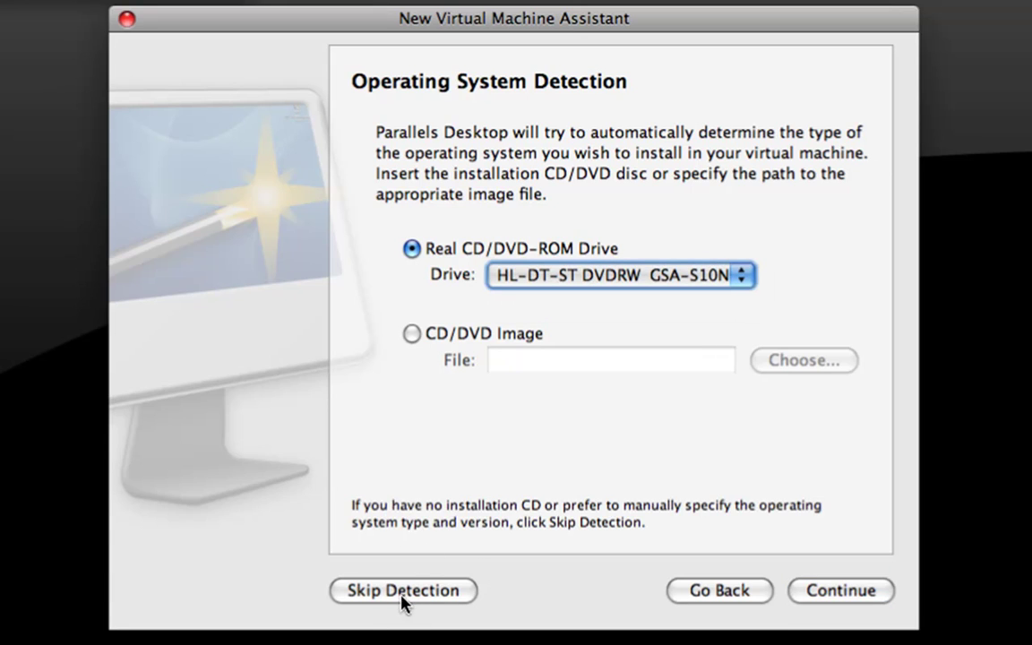
{"action": "left_click", "coordinate": [703, 591]}
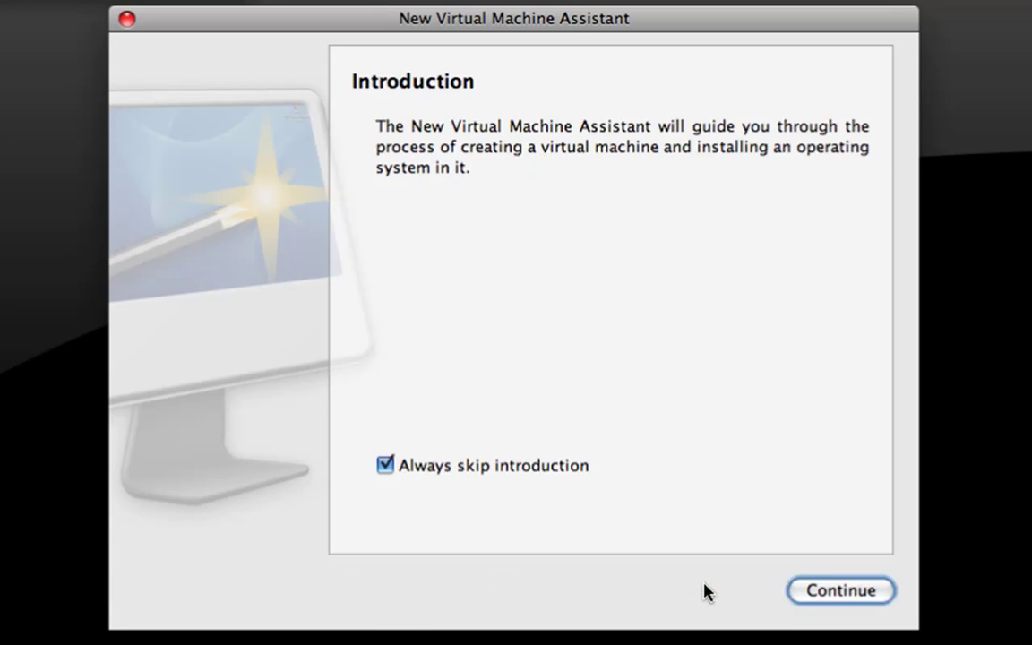
{"action": "left_click", "coordinate": [814, 591]}
{"action": "left_click", "coordinate": [433, 598]}
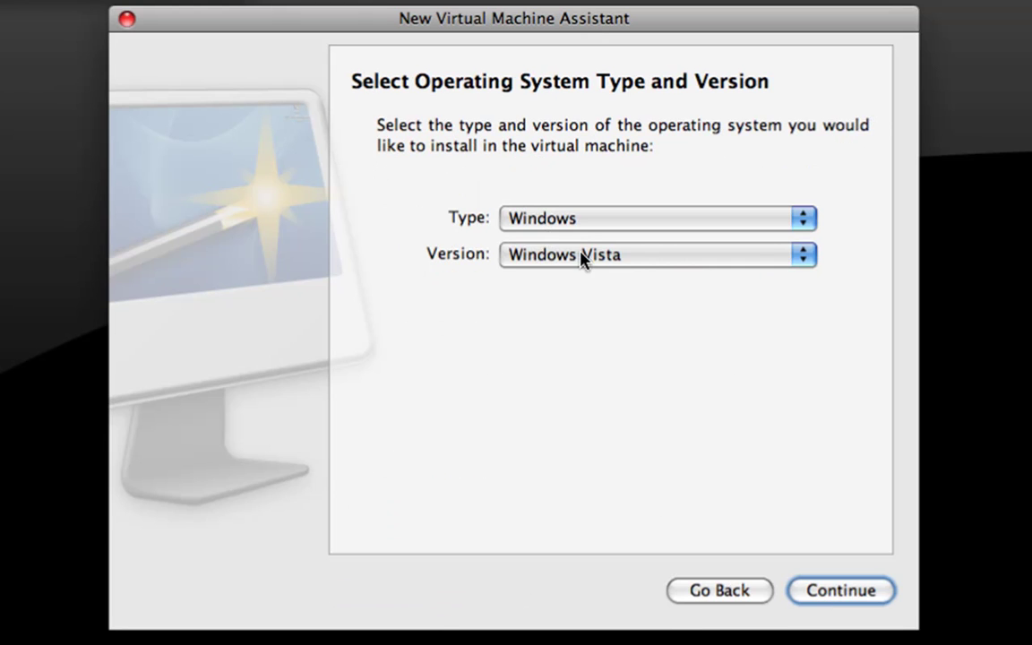
Look over the operating system types and choose Mac OS X to see its available versions
{"action": "left_click", "coordinate": [576, 220]}
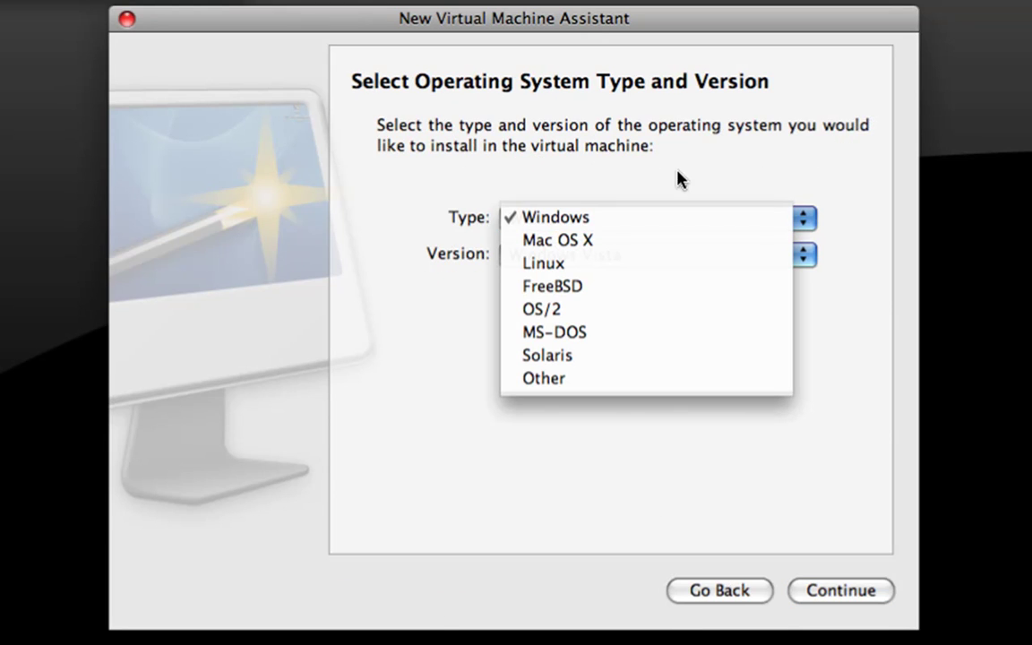
{"action": "left_click", "coordinate": [385, 426]}
{"action": "left_click", "coordinate": [618, 226]}
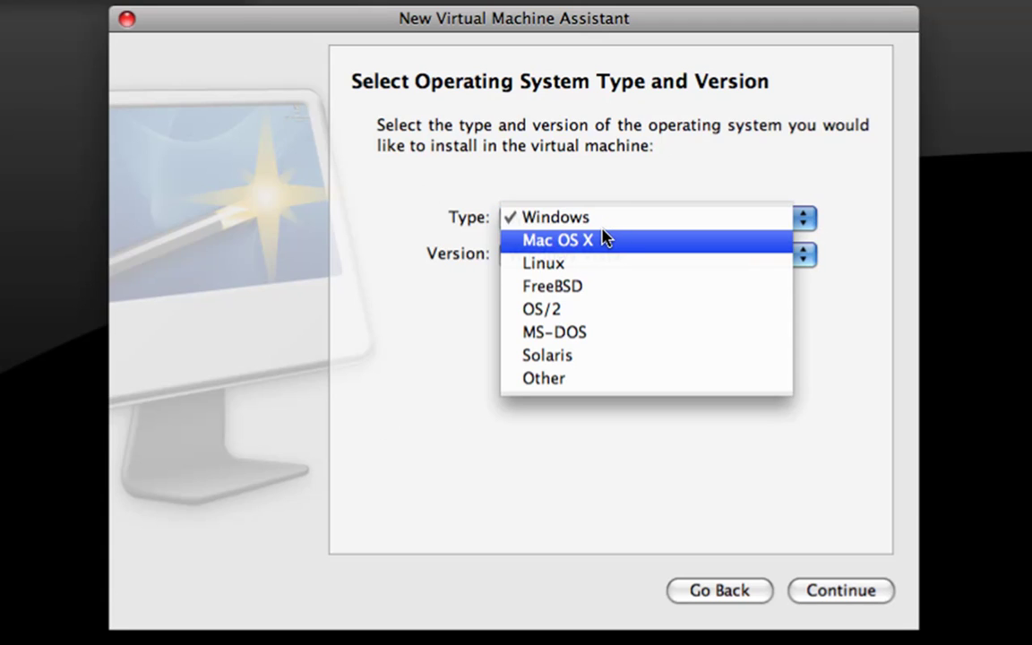
{"action": "left_click", "coordinate": [533, 243]}
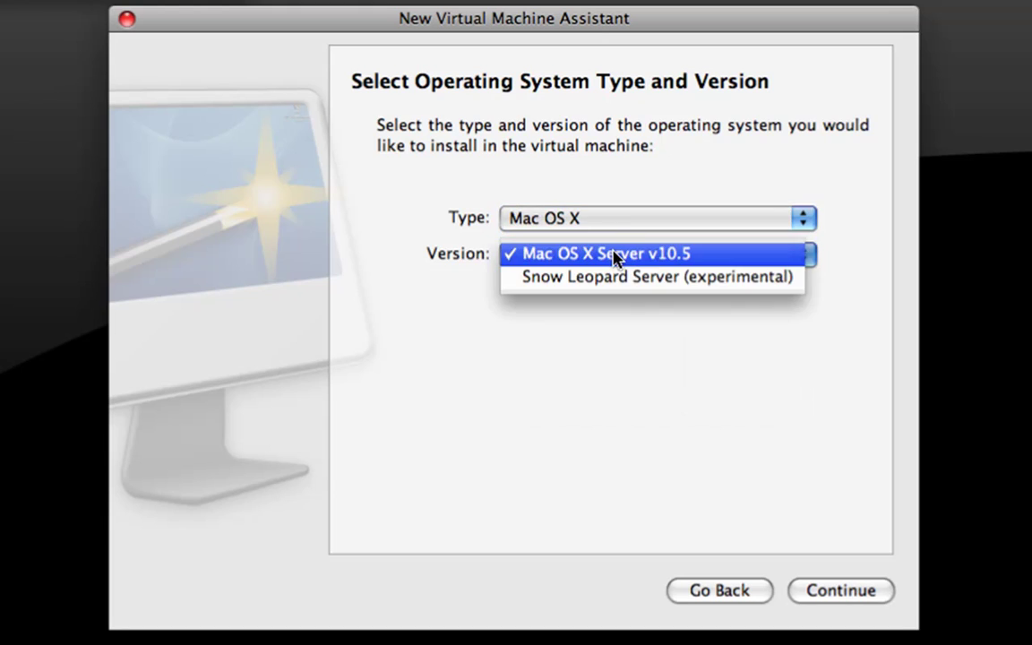
Switch the operating system type to Linux and look over the available Linux versions
{"action": "left_click", "coordinate": [629, 226]}
{"action": "left_click", "coordinate": [630, 240]}
{"action": "left_click", "coordinate": [635, 252]}
{"action": "left_click", "coordinate": [432, 330]}
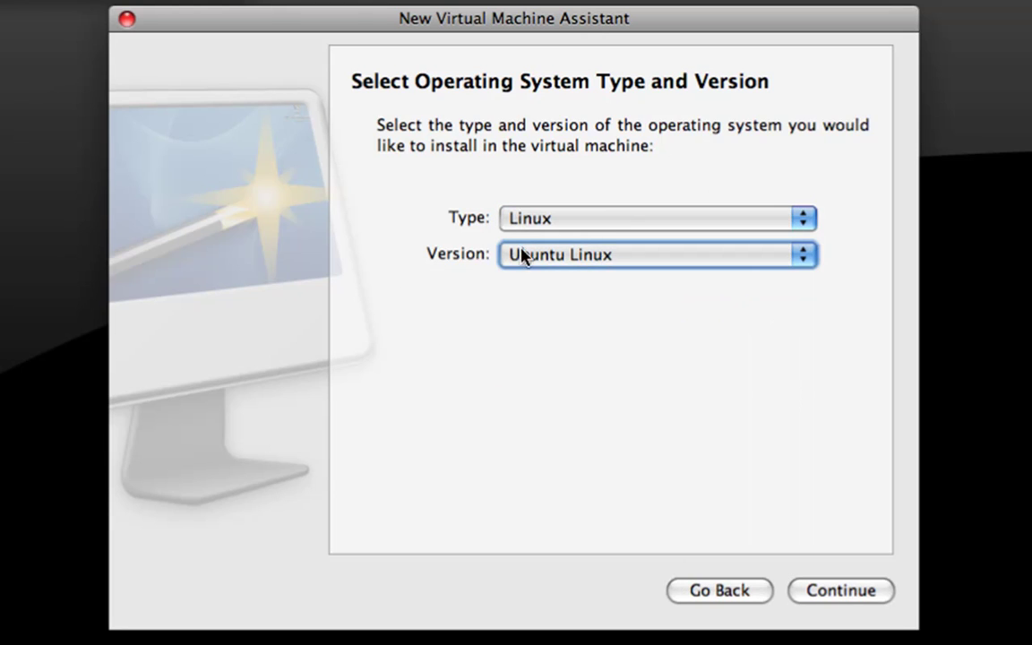
Check the remaining operating system types and switch the type back to Mac OS X
{"action": "left_click", "coordinate": [624, 226]}
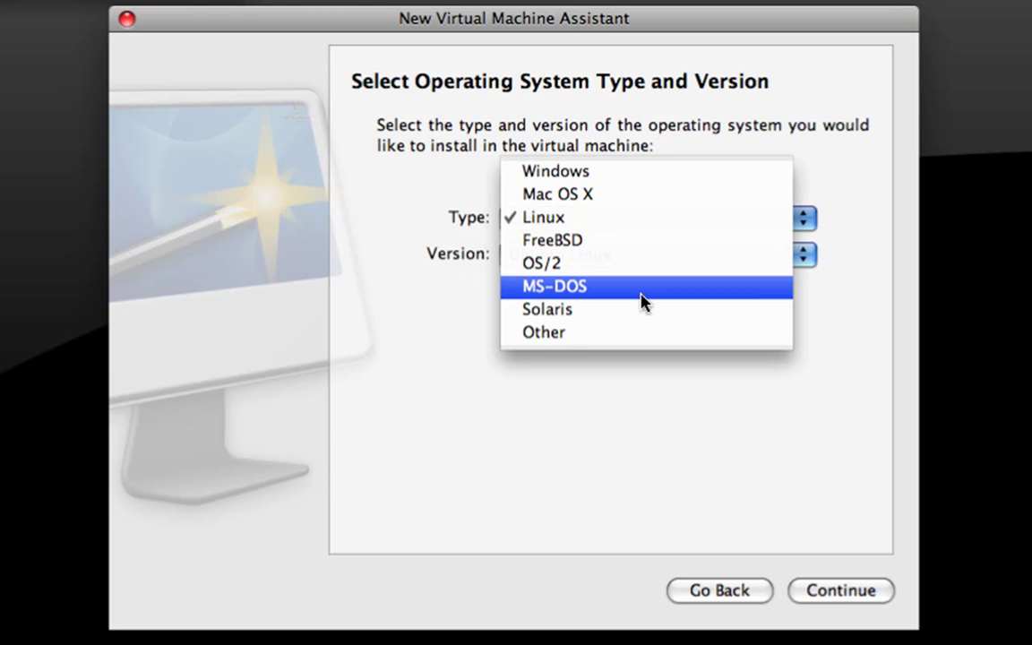
{"action": "left_click", "coordinate": [442, 305]}
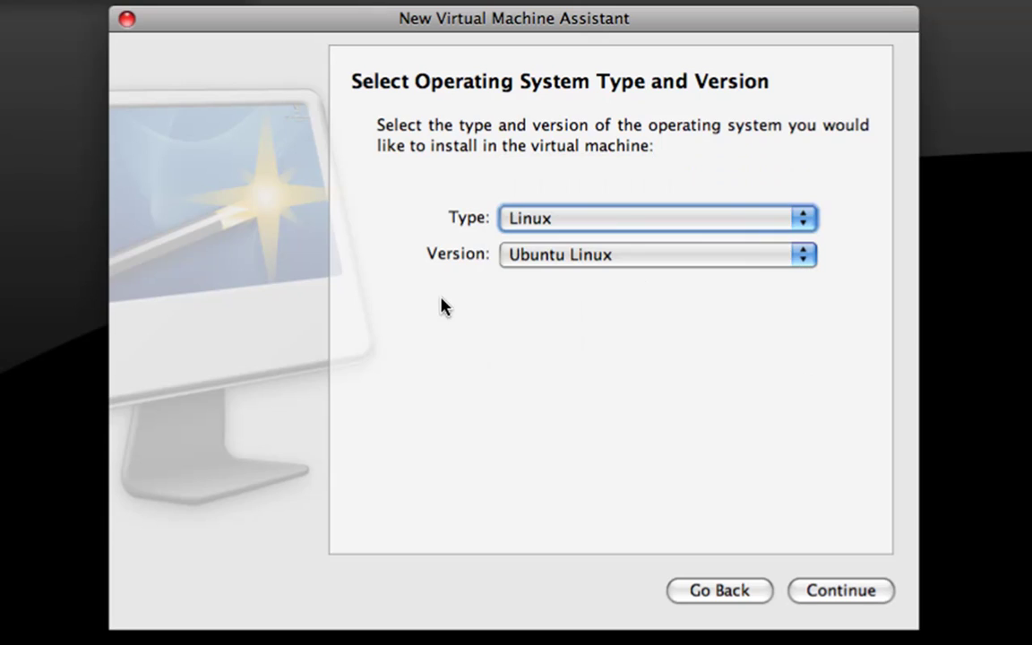
{"action": "left_click", "coordinate": [557, 224]}
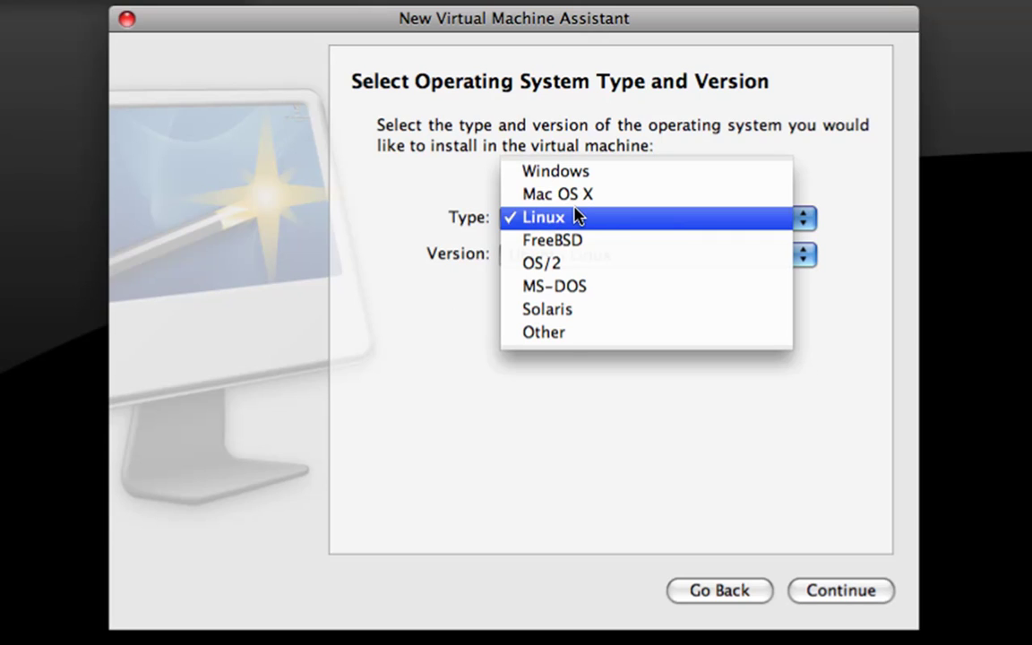
{"action": "left_click", "coordinate": [546, 196]}
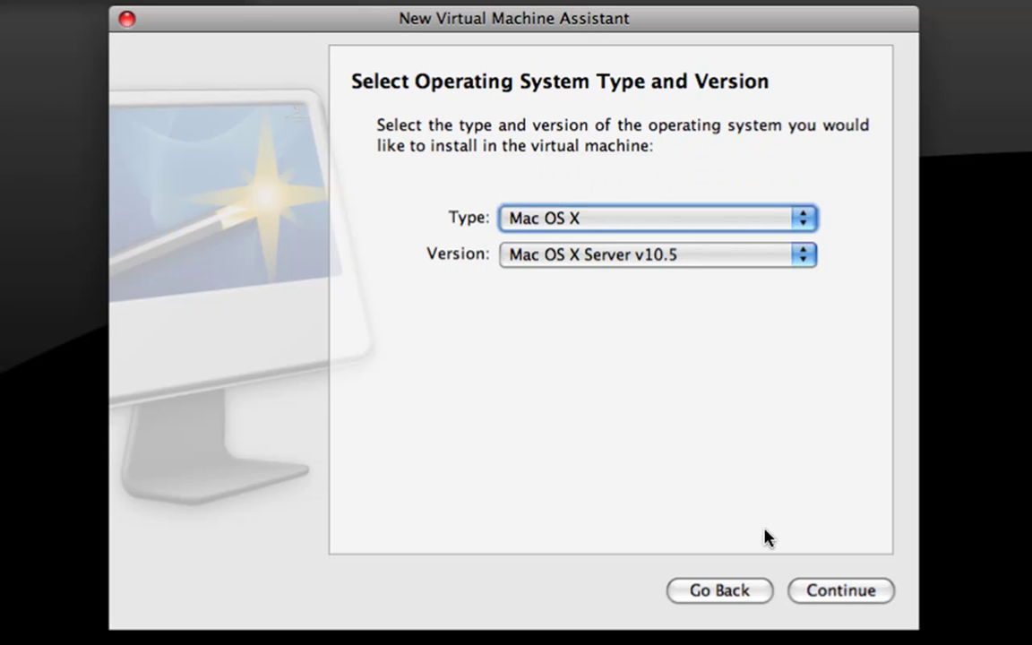
Look over the Linux versions once more, and set the operating system type to FreeBSD
{"action": "left_click", "coordinate": [569, 226]}
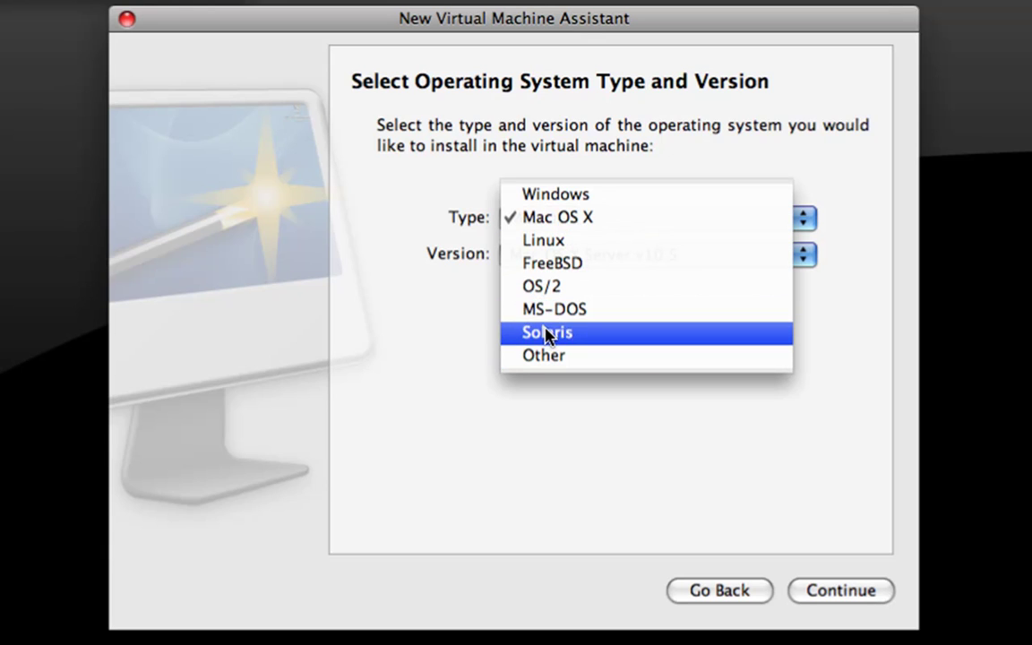
{"action": "left_click", "coordinate": [591, 242]}
{"action": "left_click", "coordinate": [594, 255]}
{"action": "left_click", "coordinate": [477, 240]}
{"action": "left_click", "coordinate": [505, 226]}
{"action": "left_click", "coordinate": [534, 242]}
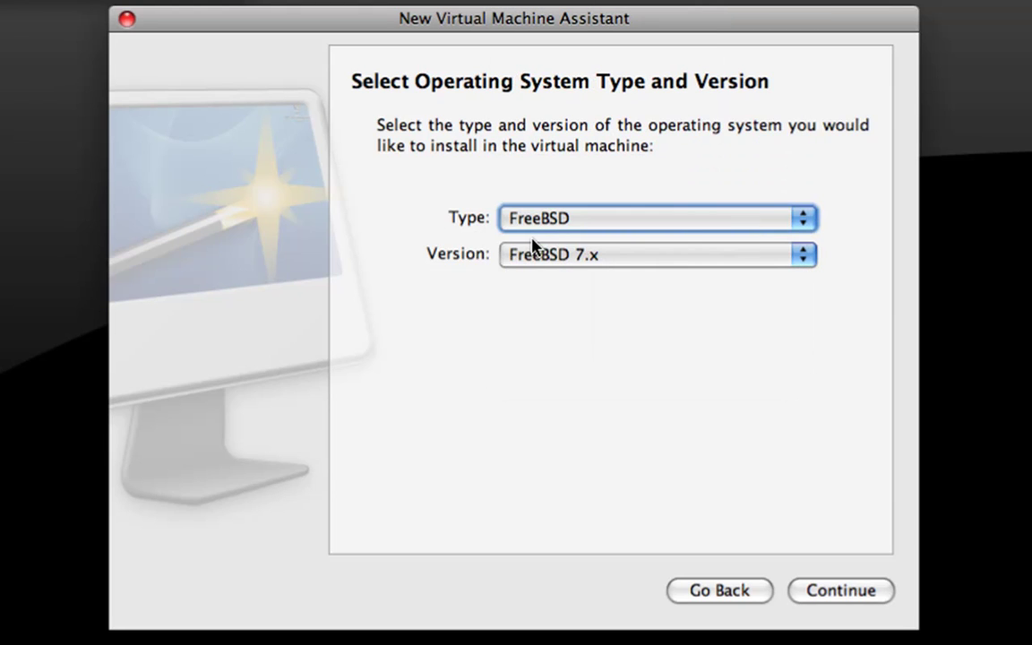
Set the operating system type to Linux and the version to Mandriva Linux, and continue to the virtual machine type
{"action": "left_click", "coordinate": [528, 224]}
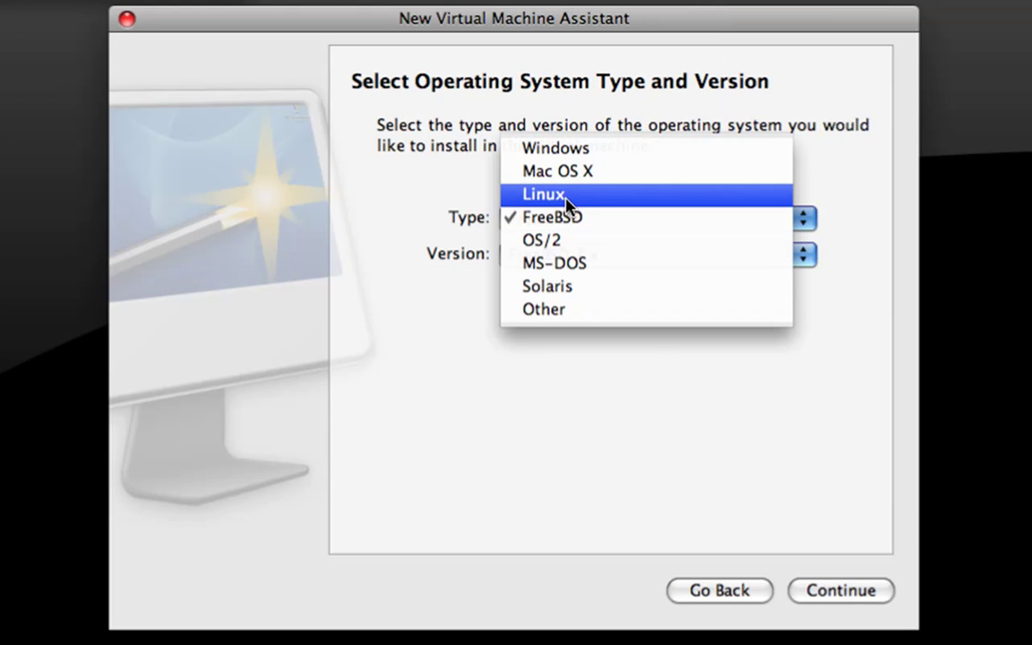
{"action": "left_click", "coordinate": [566, 197]}
{"action": "left_click", "coordinate": [609, 255]}
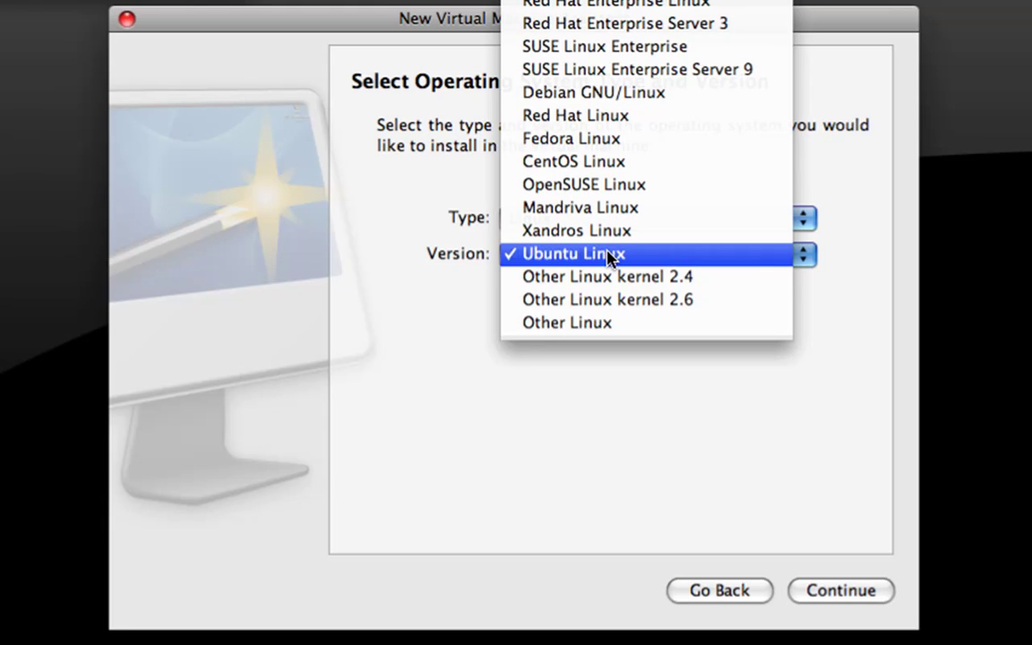
{"action": "left_click", "coordinate": [589, 215]}
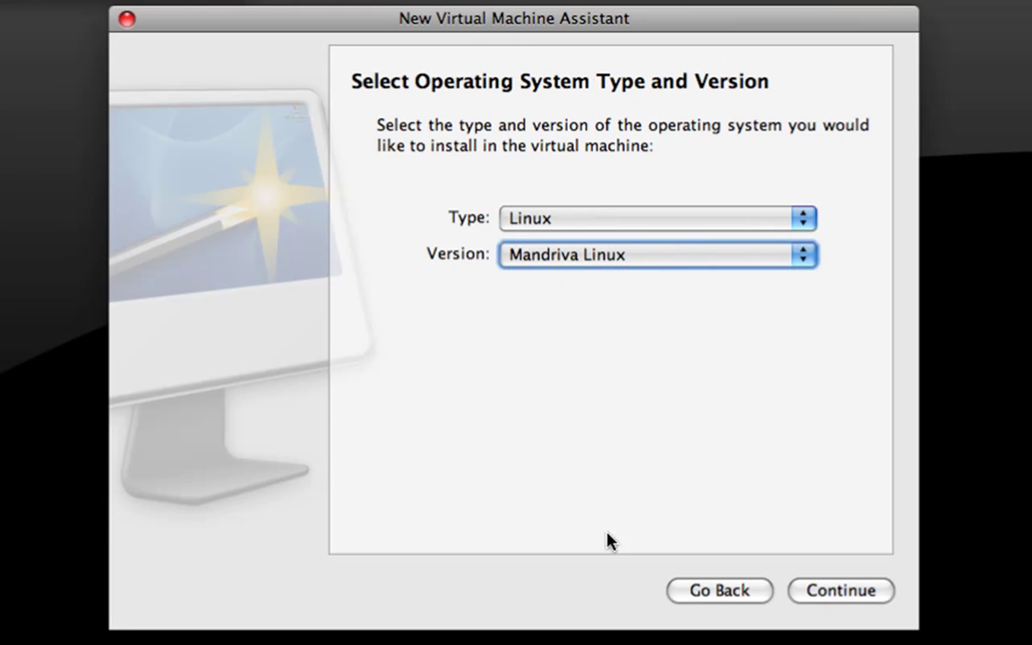
{"action": "left_click", "coordinate": [838, 596]}
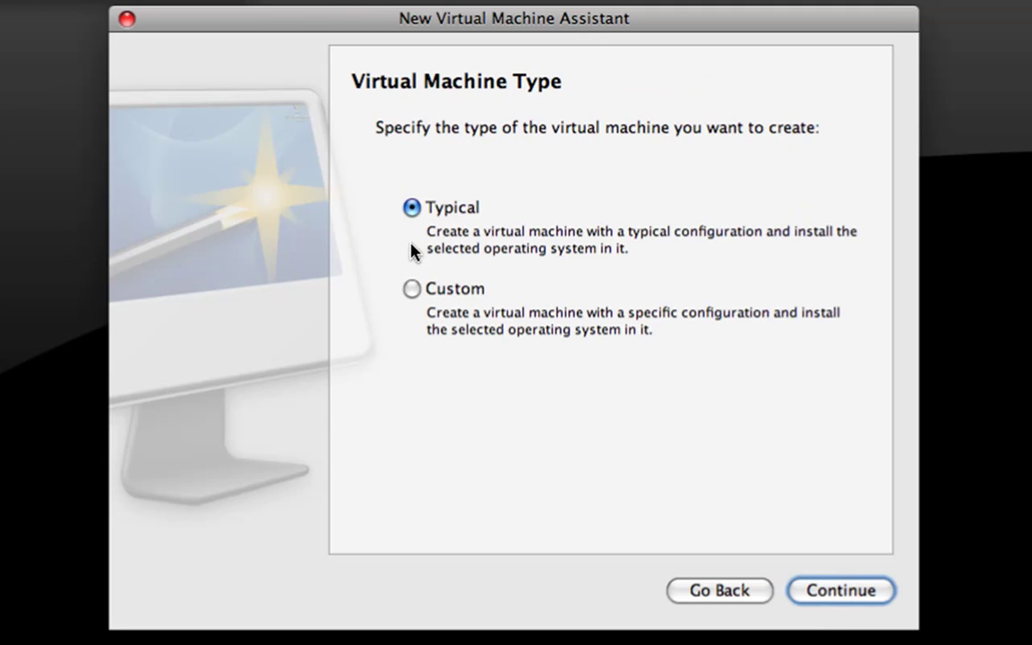
Choose the Custom virtual machine type and accept 1 CPU and 512 MB of memory
{"action": "left_click", "coordinate": [431, 295]}
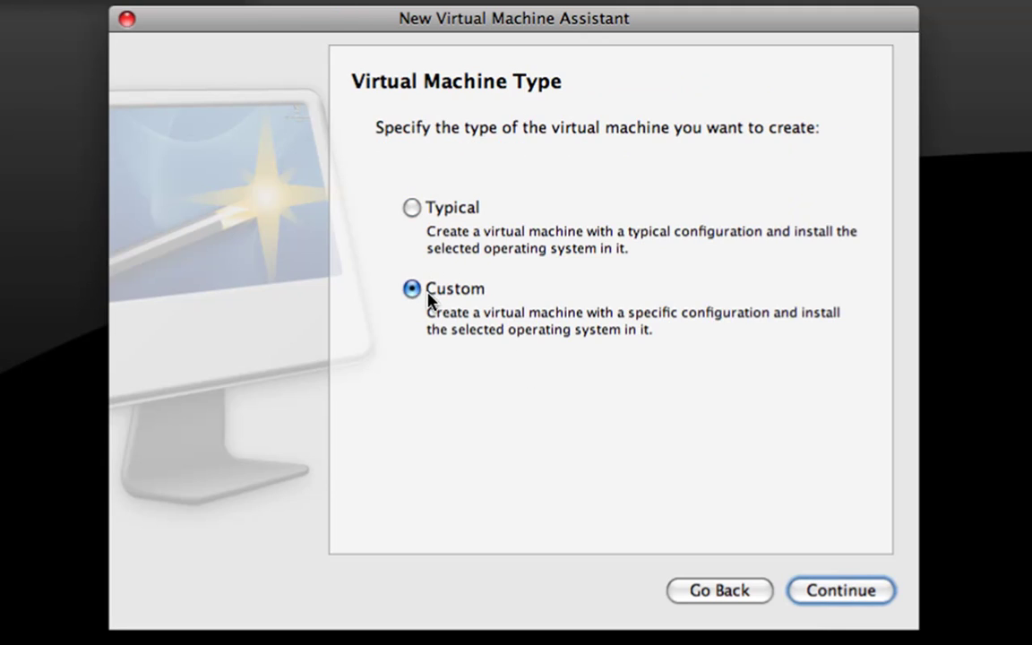
{"action": "left_click", "coordinate": [813, 591]}
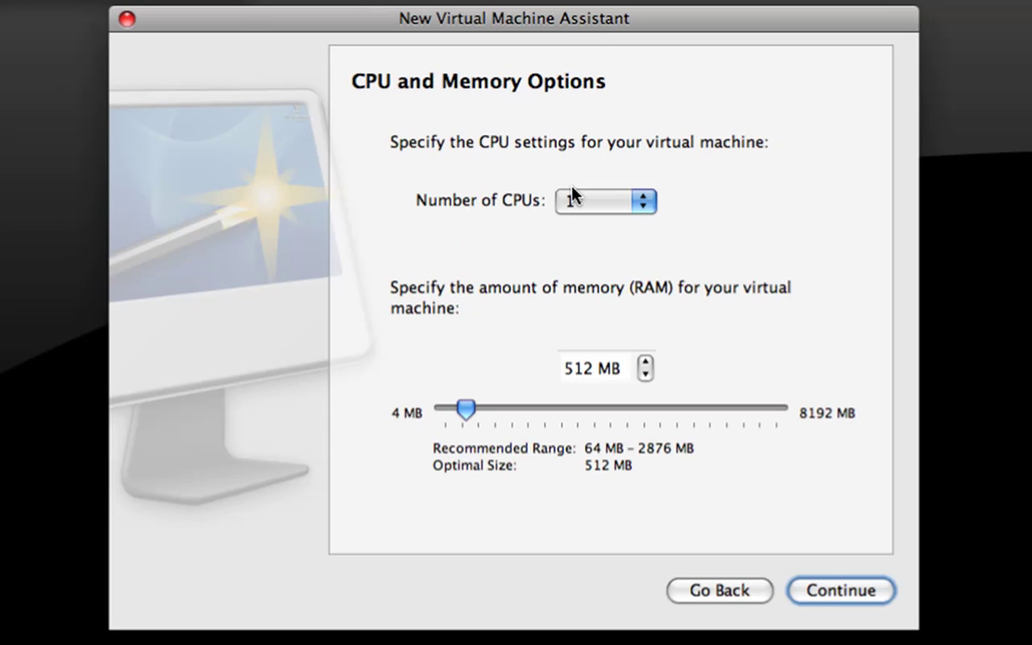
{"action": "left_click", "coordinate": [643, 204]}
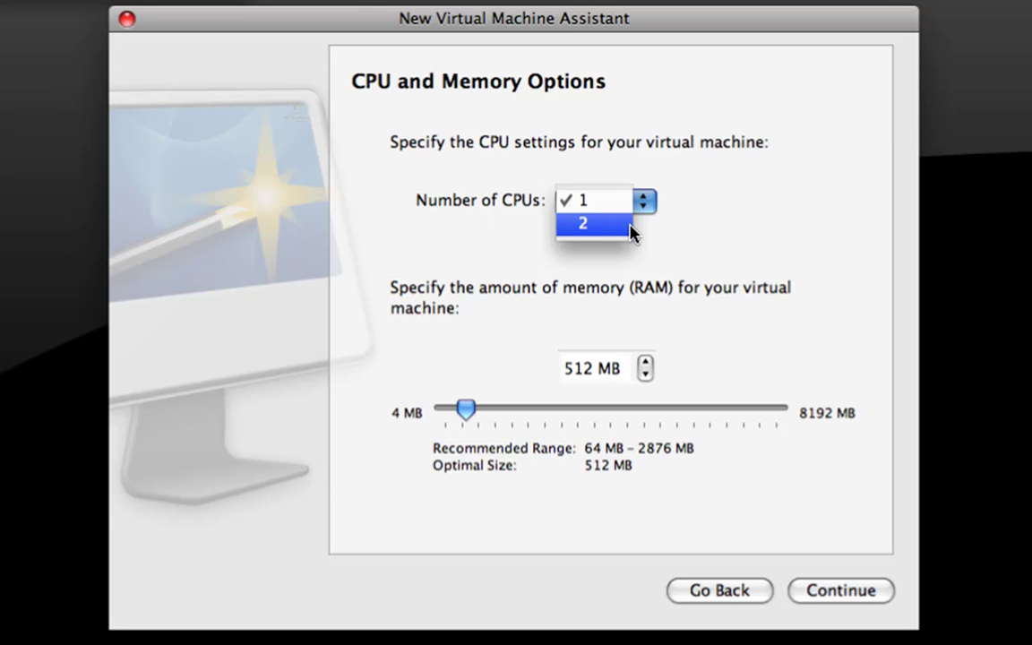
{"action": "left_click", "coordinate": [536, 223]}
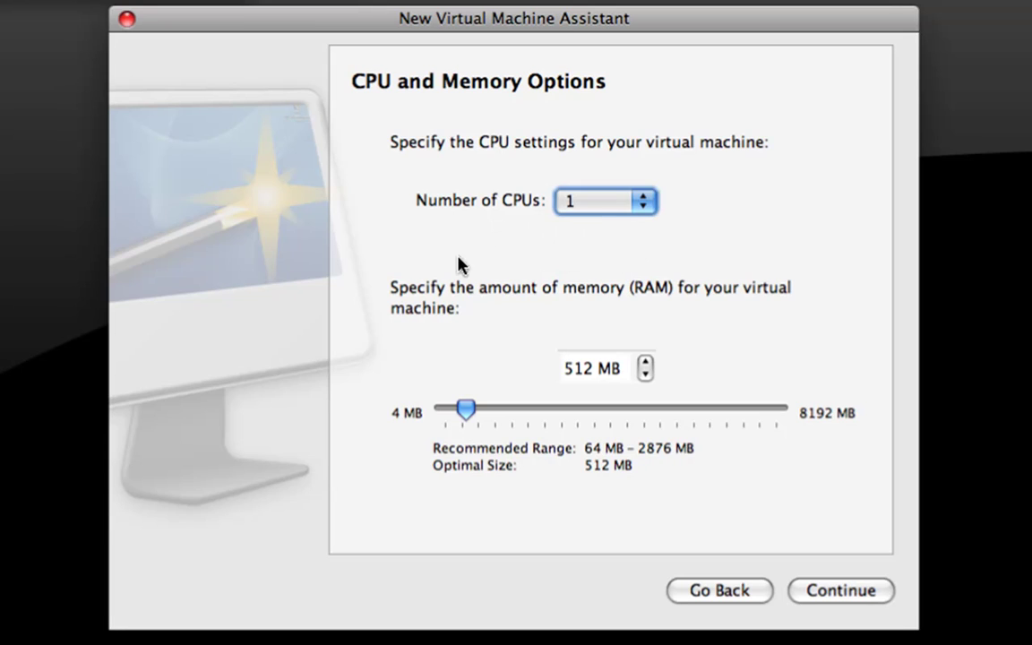
{"action": "left_click", "coordinate": [592, 370]}
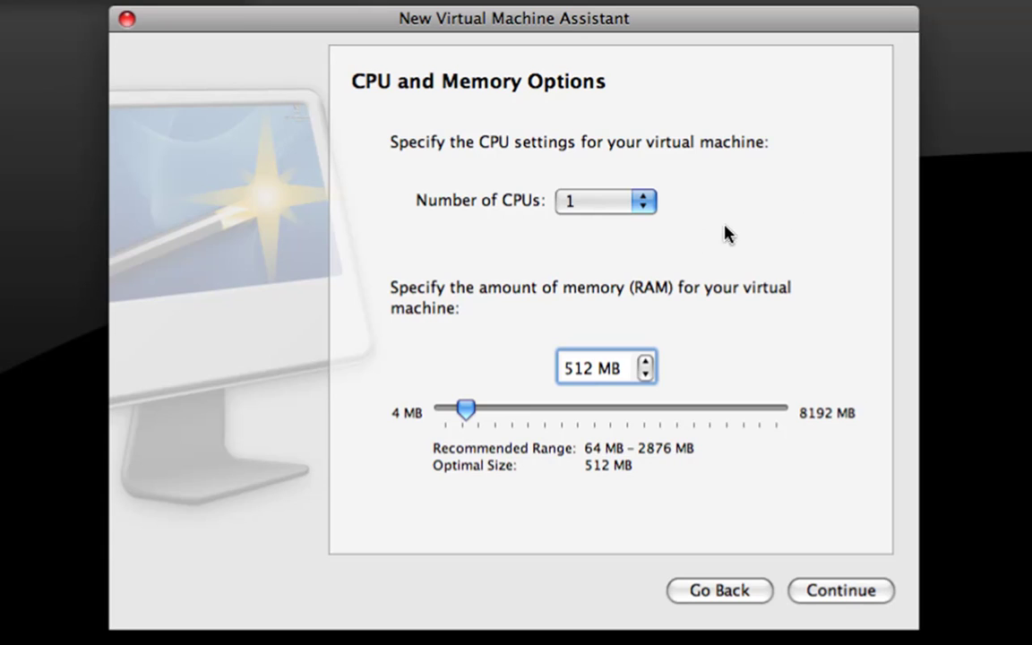
{"action": "left_click", "coordinate": [873, 602]}
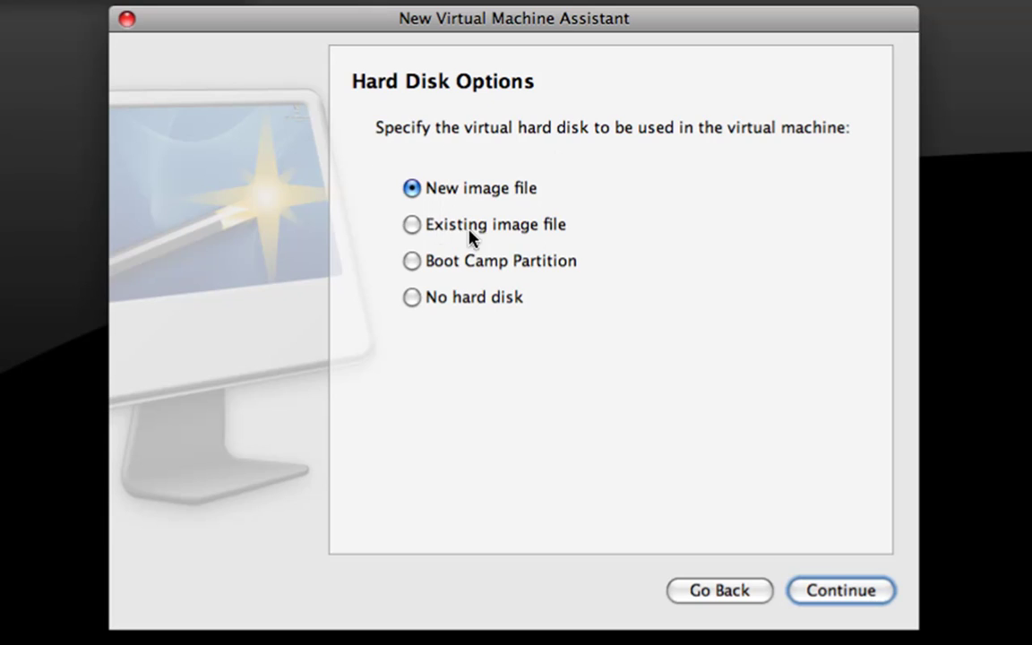
Choose no hard disk for the virtual machine and accept Shared Networking as its networking type
{"action": "left_click", "coordinate": [463, 296]}
{"action": "left_click", "coordinate": [834, 592]}
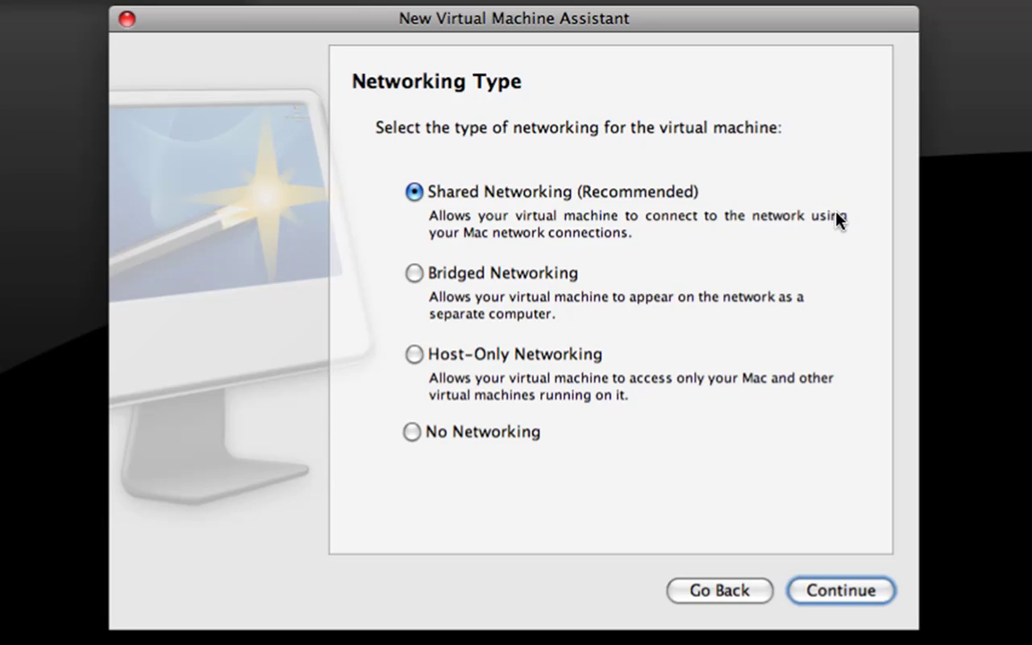
{"action": "left_click", "coordinate": [851, 595]}
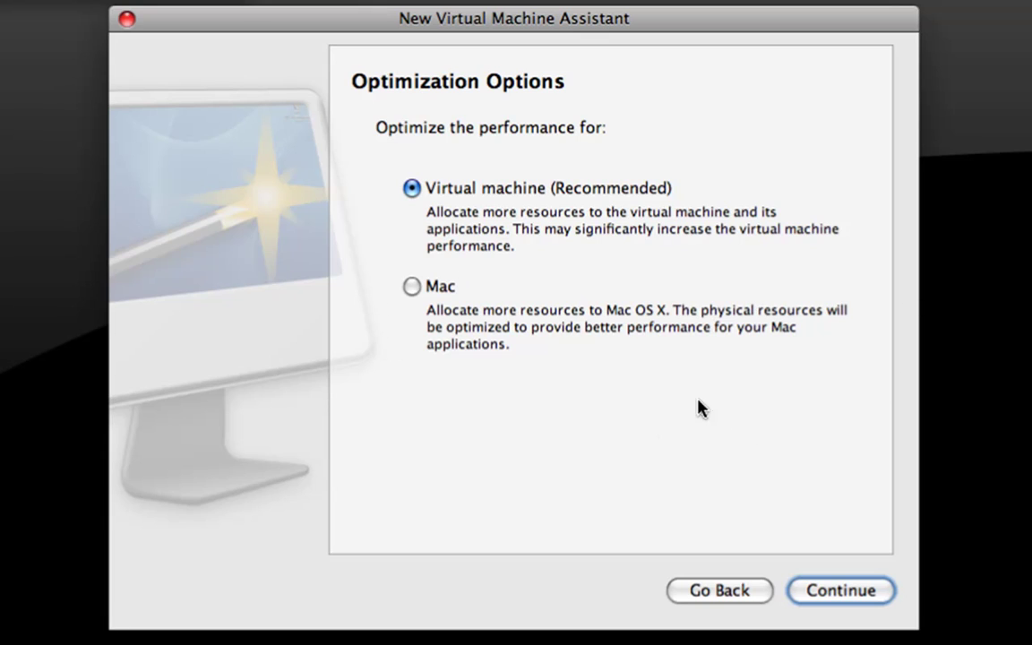
Accept performance optimization for the virtual machine, and create Mandriva Linux with a desktop icon without starting its installation
{"action": "left_click", "coordinate": [811, 590]}
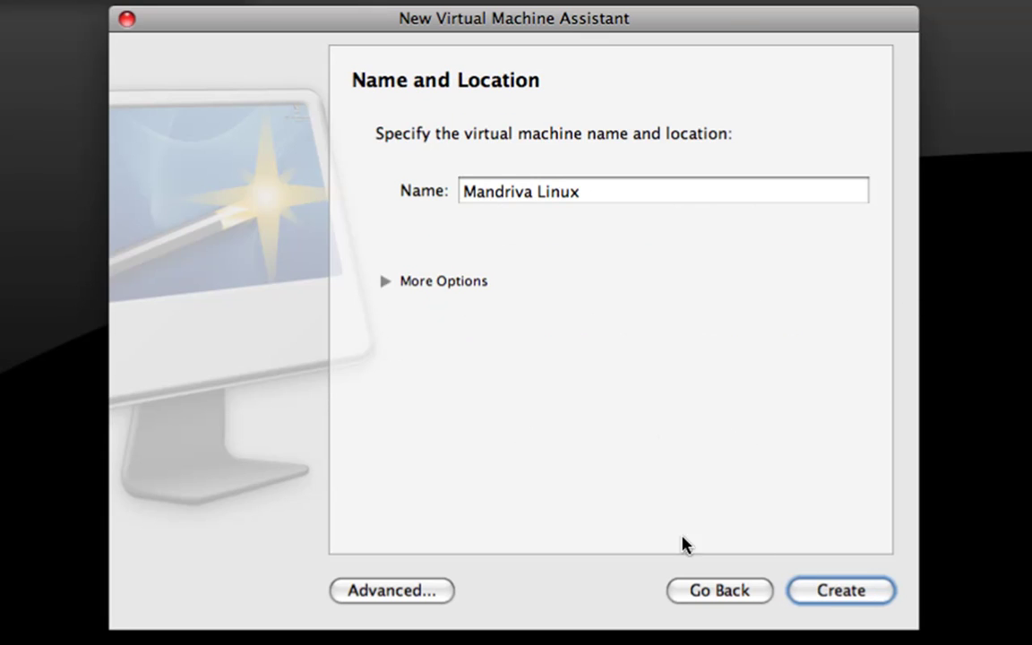
{"action": "left_click", "coordinate": [424, 286]}
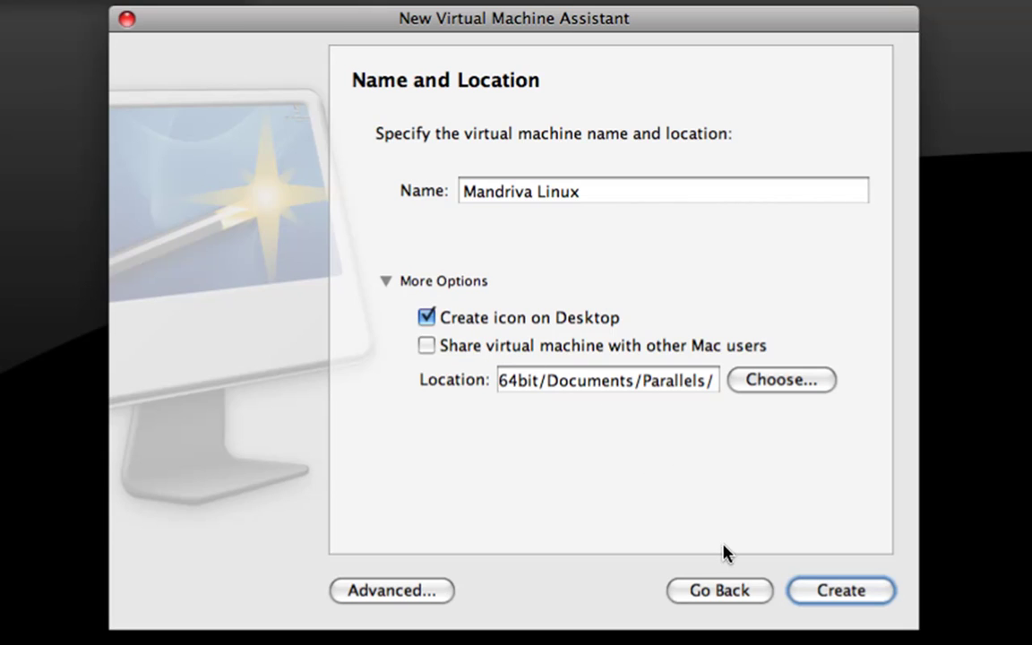
{"action": "left_click", "coordinate": [820, 588]}
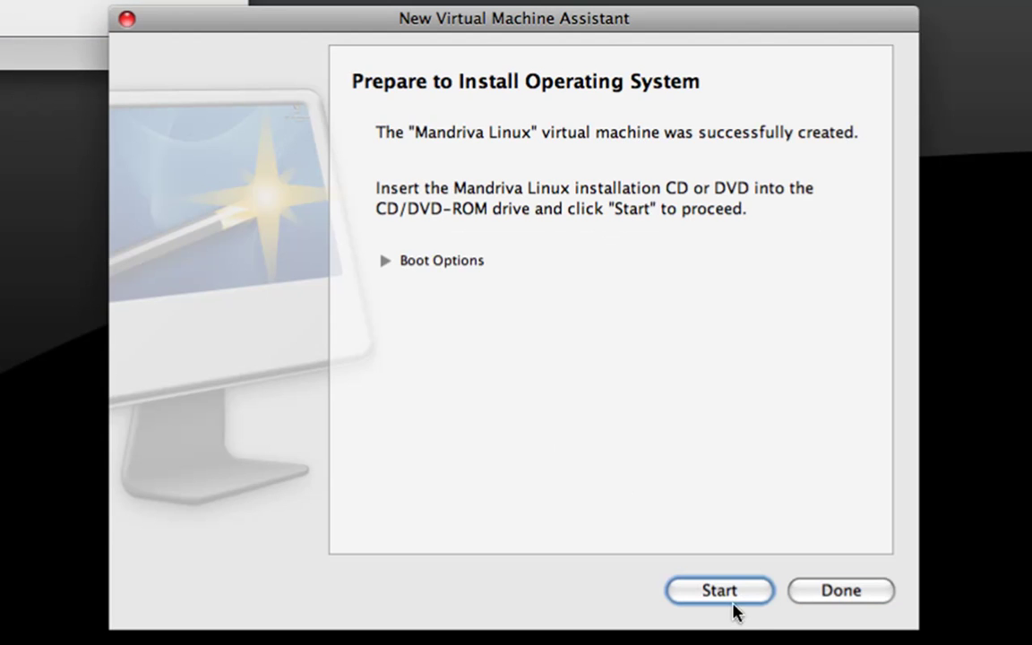
{"action": "left_click", "coordinate": [849, 592]}
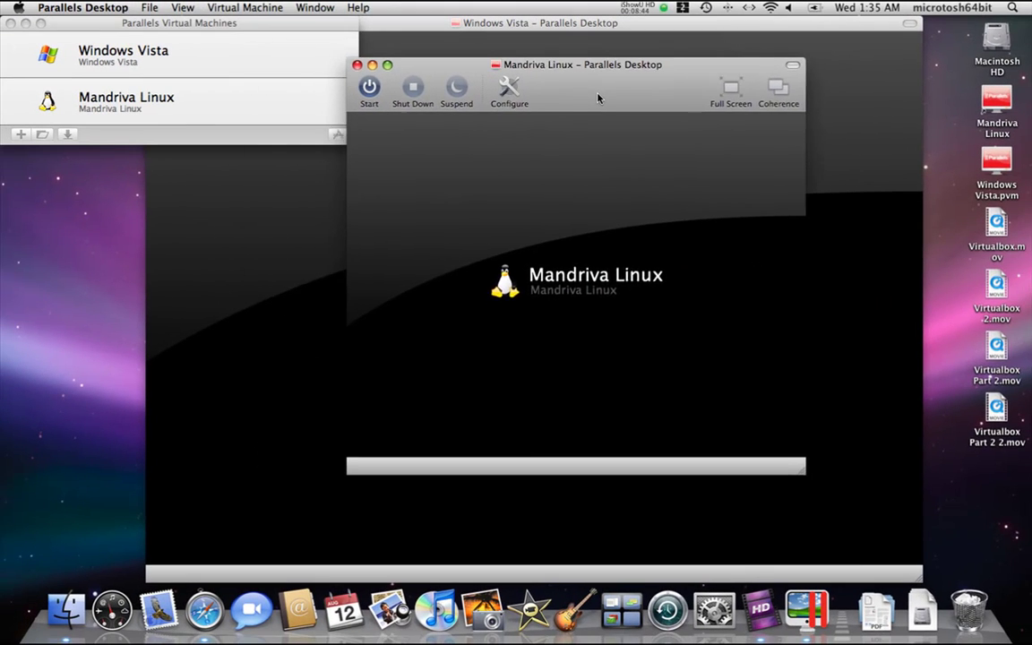
Hide the toolbar of the Mandriva Linux window and move the window up near the top of the desktop
{"action": "left_click_drag", "start_coordinate": [539, 68], "coordinate": [524, 121]}
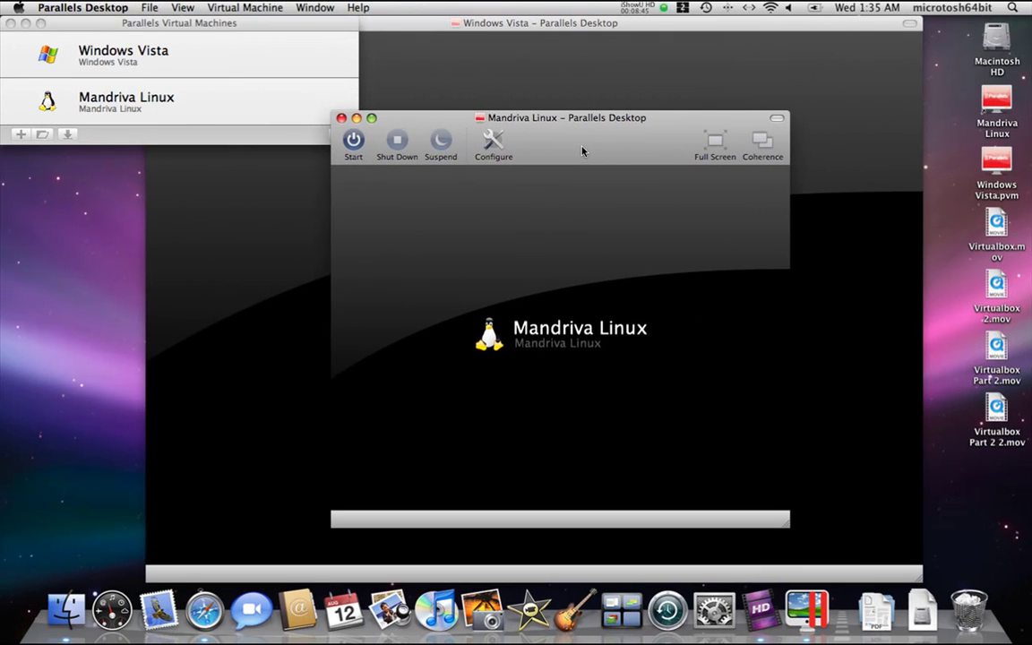
{"action": "left_click", "coordinate": [784, 121]}
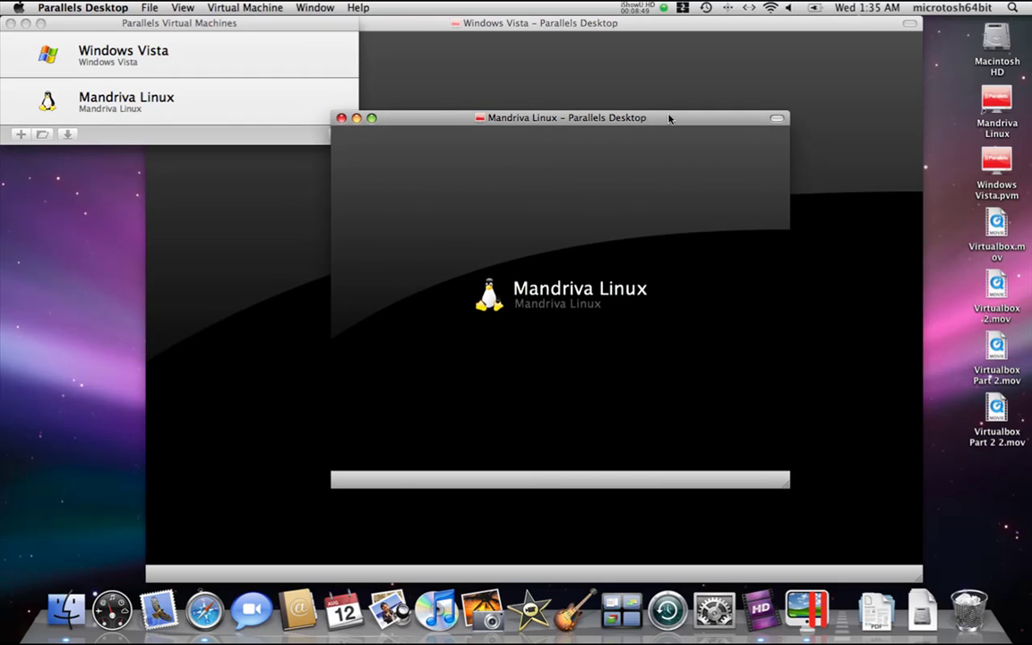
{"action": "left_click_drag", "start_coordinate": [690, 118], "coordinate": [757, 75]}
{"action": "left_click_drag", "start_coordinate": [572, 75], "coordinate": [412, 37]}
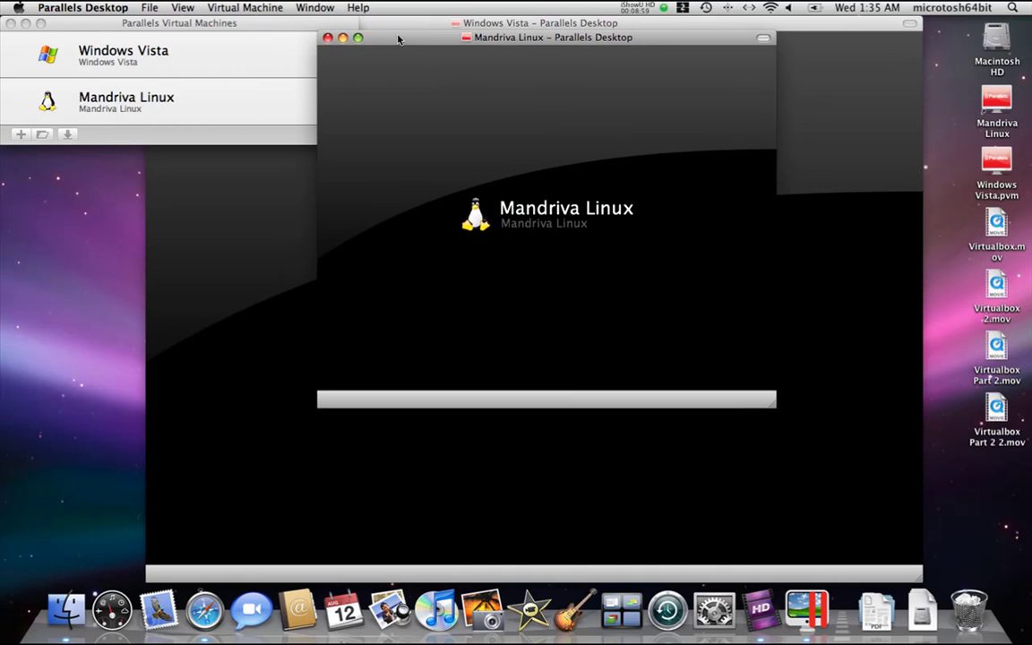